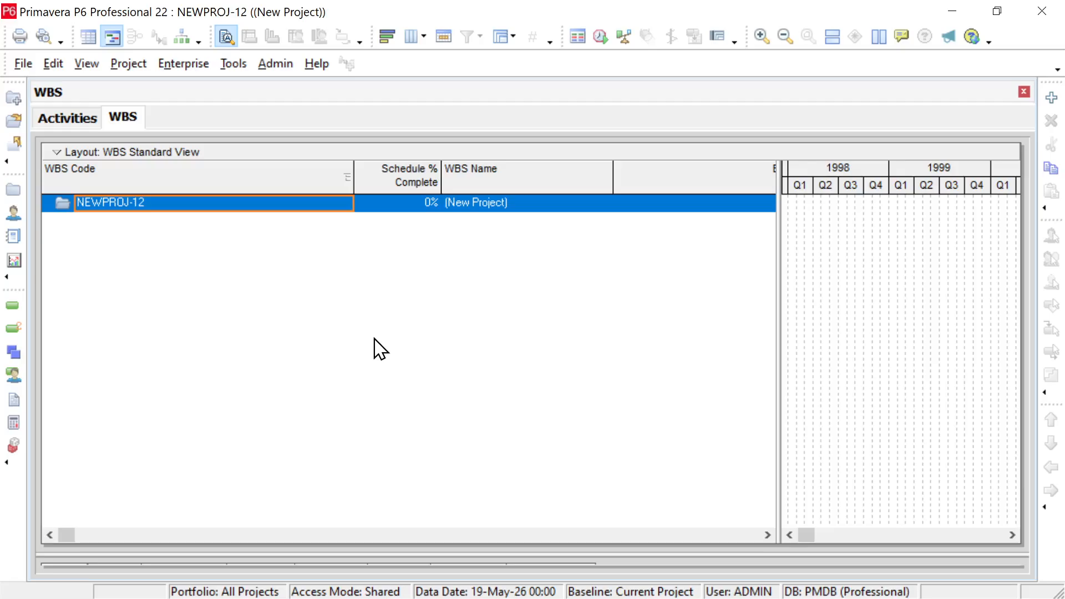
Open the WBS view of the NEWPROJ-12 project
{"action": "left_click", "coordinate": [269, 211]}
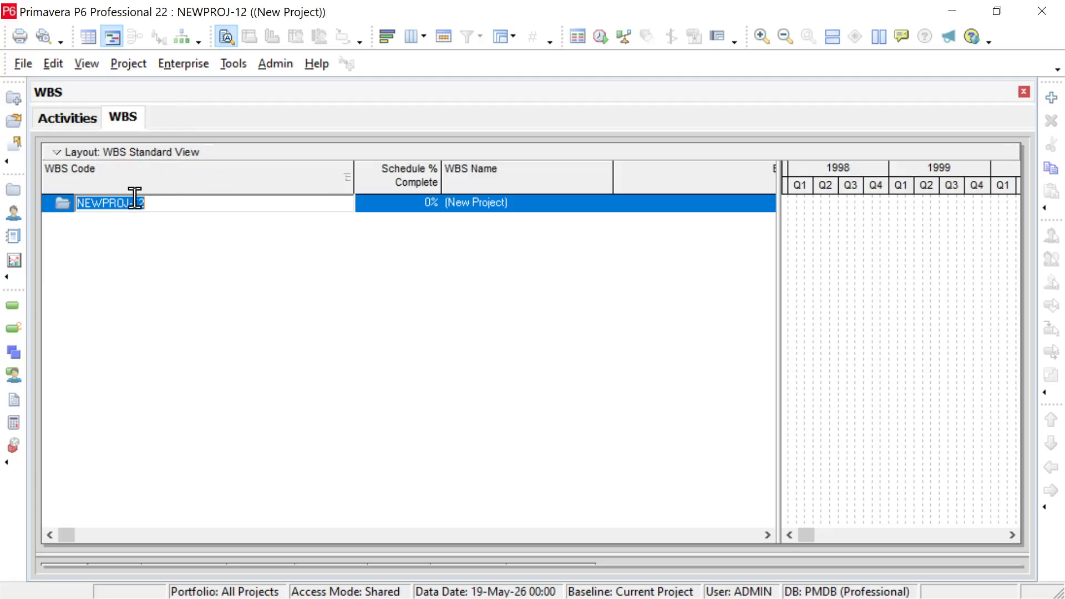
{"action": "left_click", "coordinate": [127, 66]}
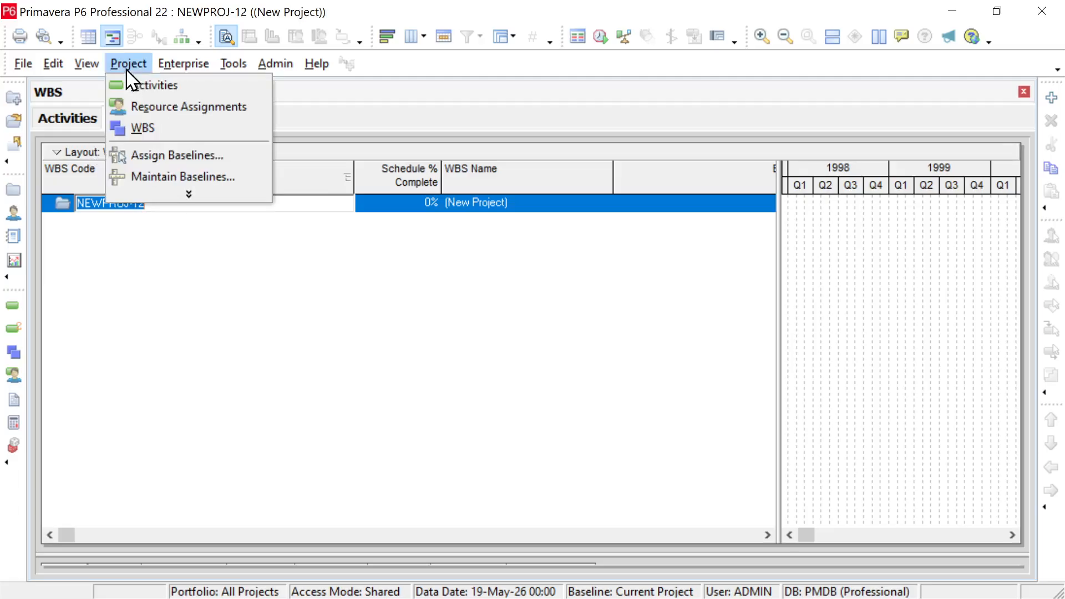
{"action": "left_click", "coordinate": [143, 128]}
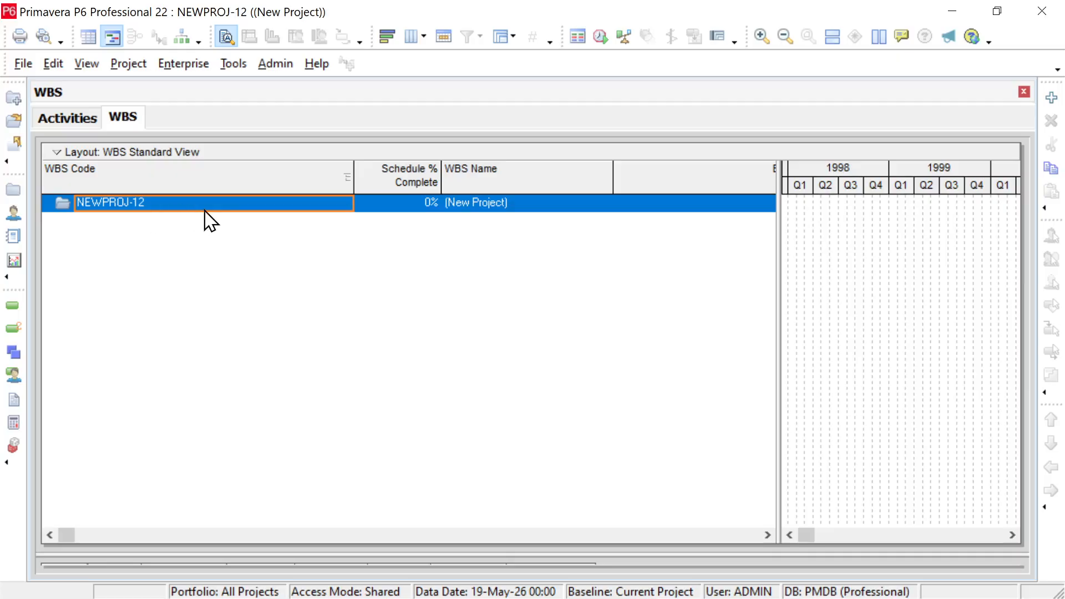
Add three WBS elements directly under the NEWPROJ-12 project node, keeping the default codes 1, 2 and 3
{"action": "left_click", "coordinate": [1051, 103]}
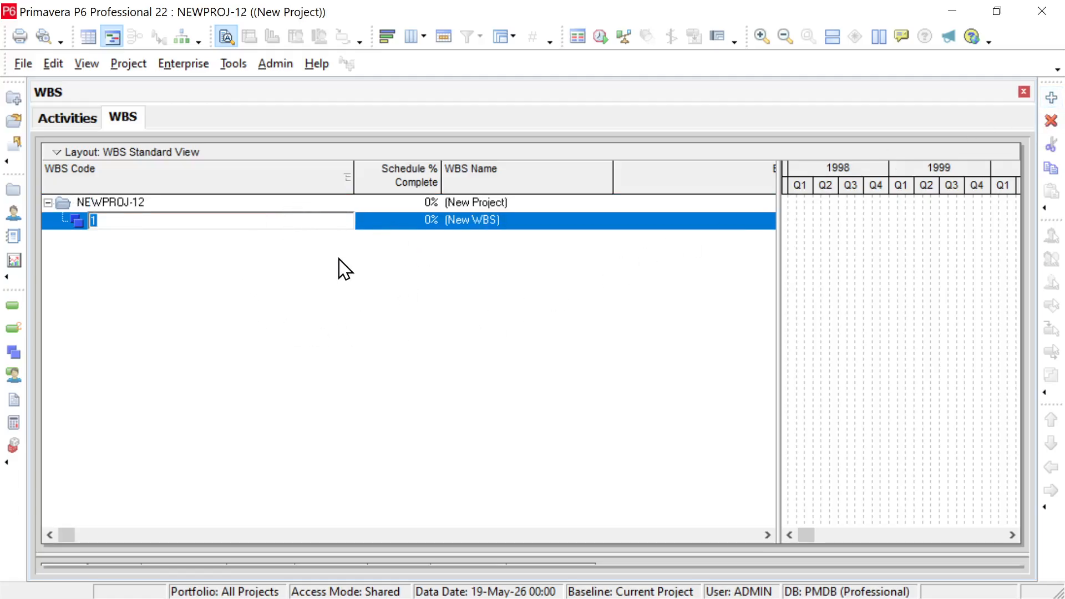
{"action": "left_click", "coordinate": [215, 207]}
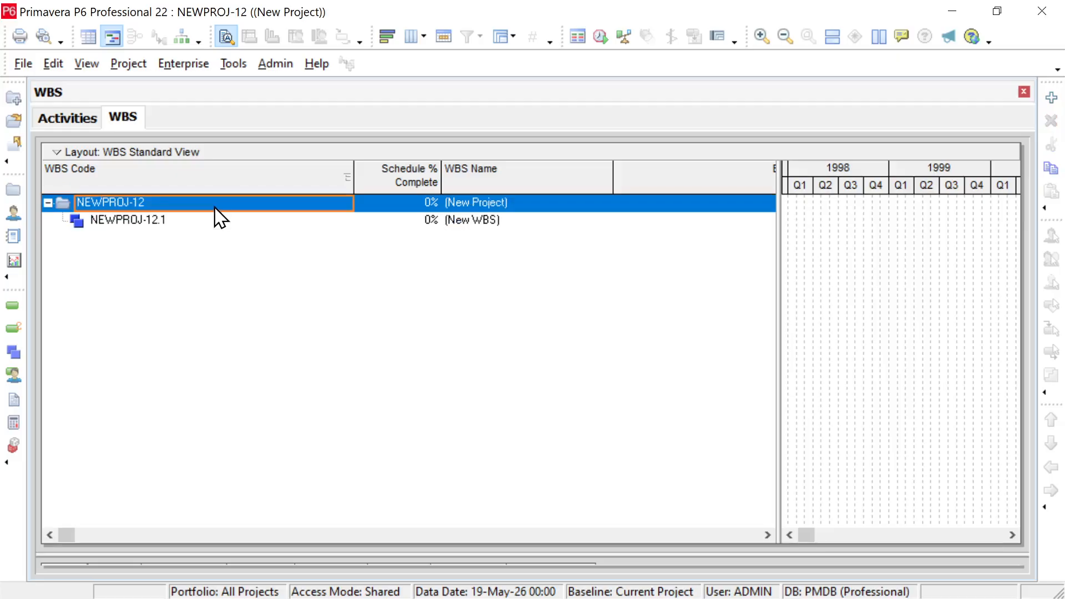
{"action": "key", "text": "Insert"}
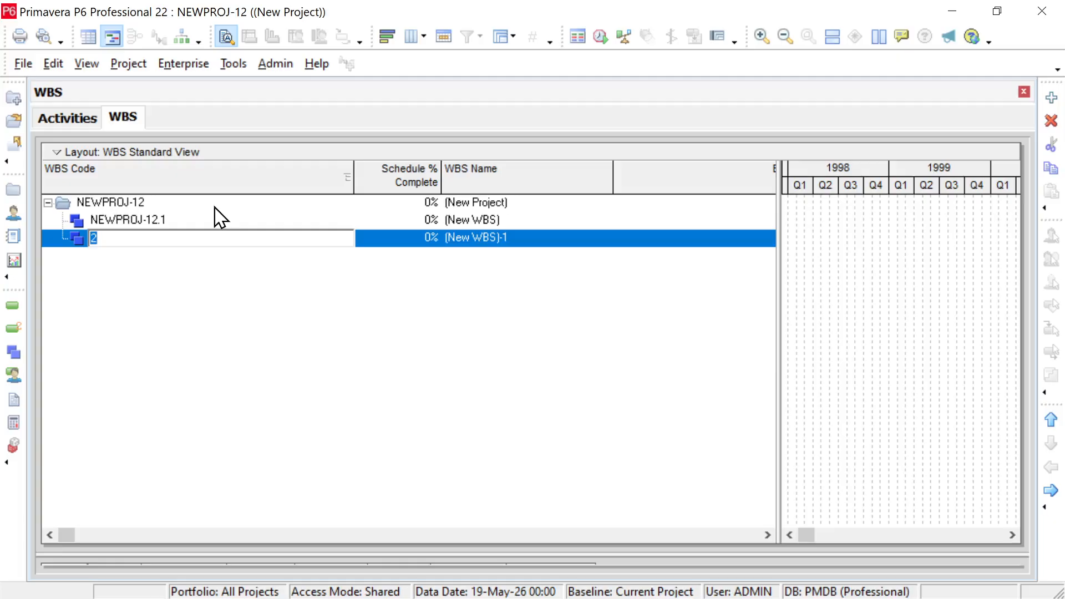
{"action": "key", "text": "Return"}
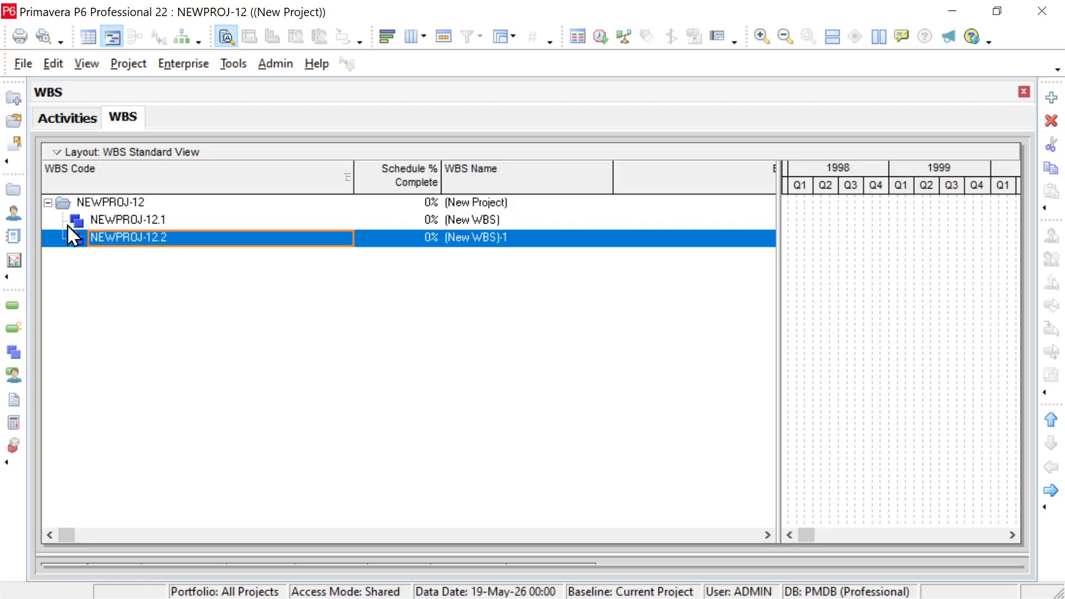
{"action": "left_click", "coordinate": [121, 204]}
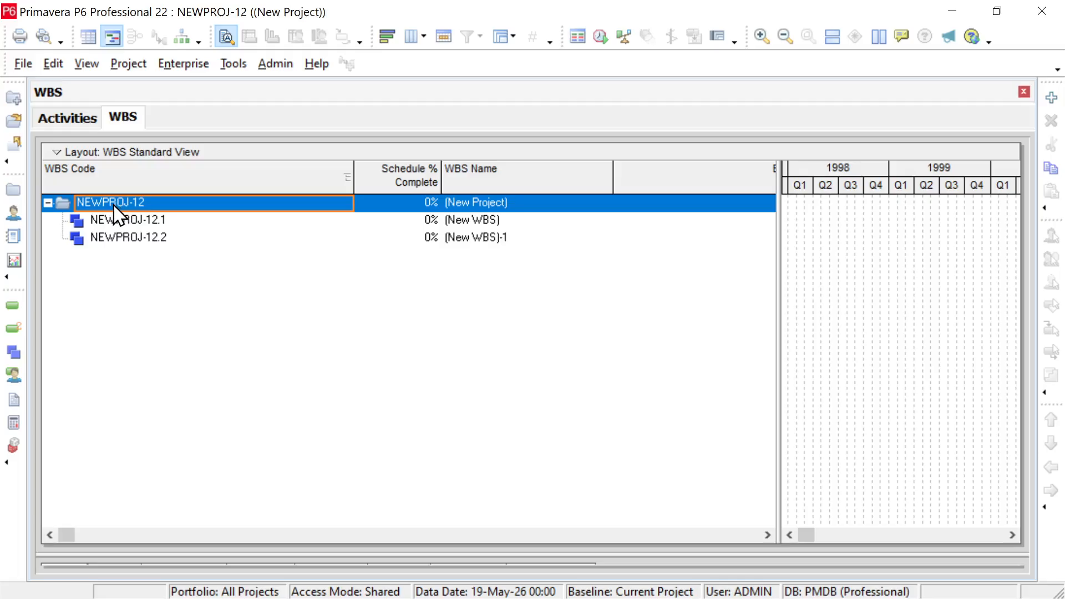
{"action": "key", "text": "Insert"}
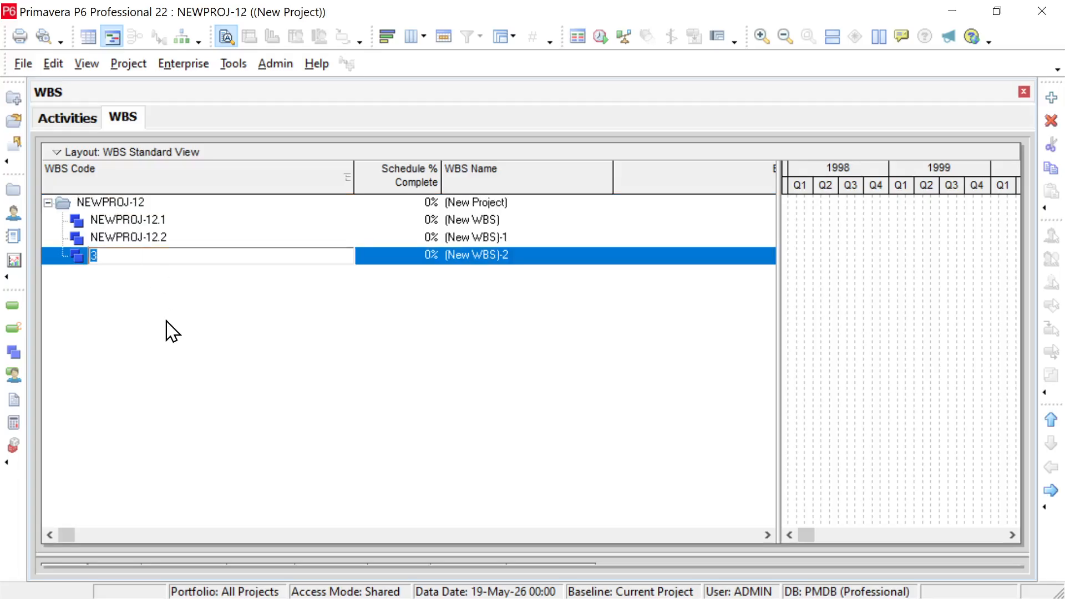
{"action": "key", "text": "Return"}
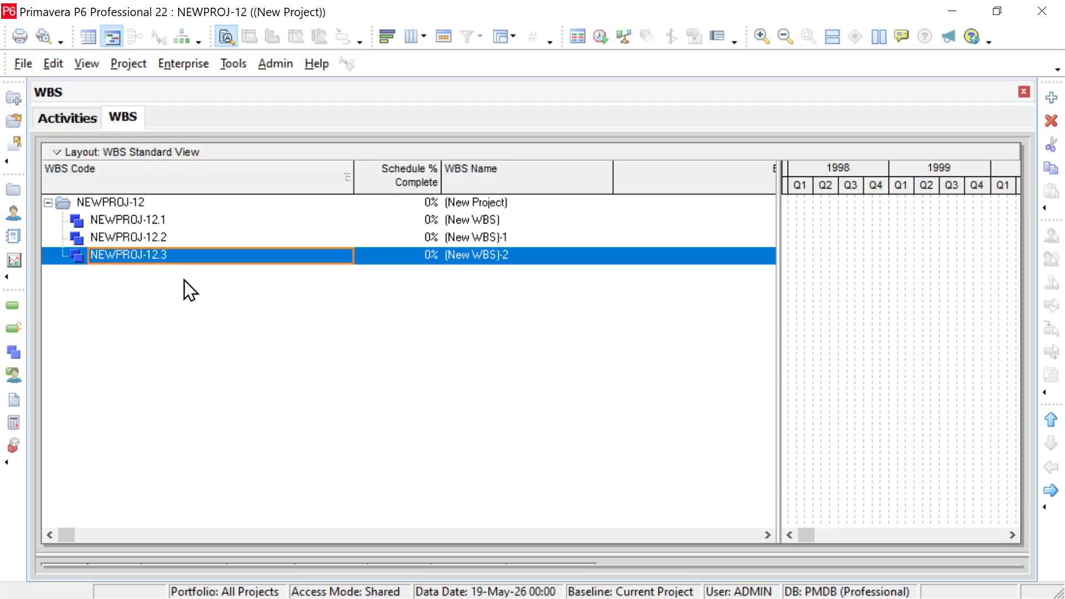
{"action": "left_click", "coordinate": [491, 222]}
{"action": "left_click", "coordinate": [491, 221]}
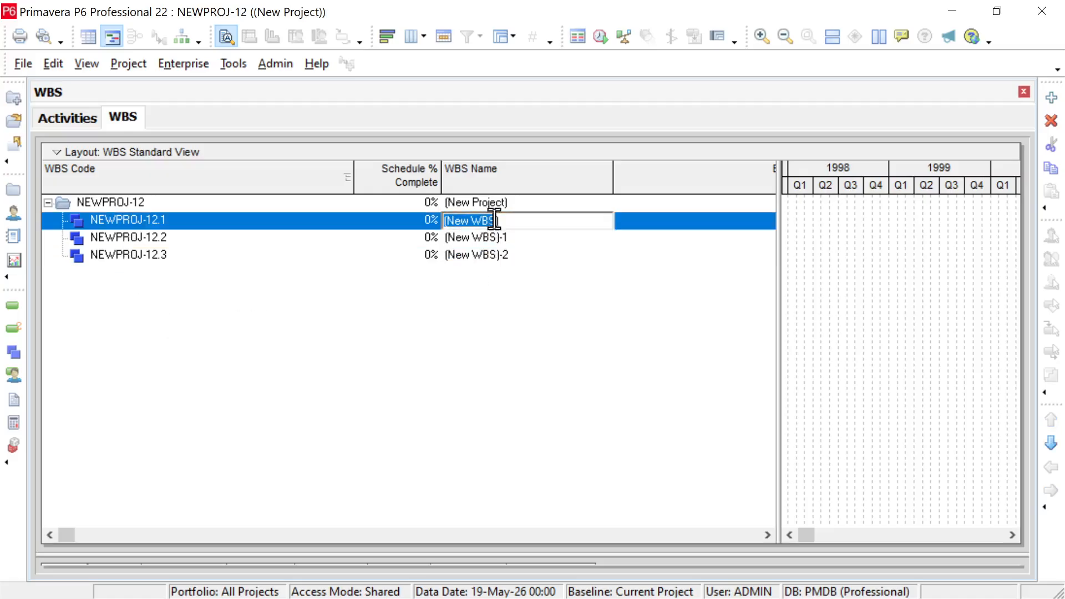
{"action": "left_click", "coordinate": [514, 239]}
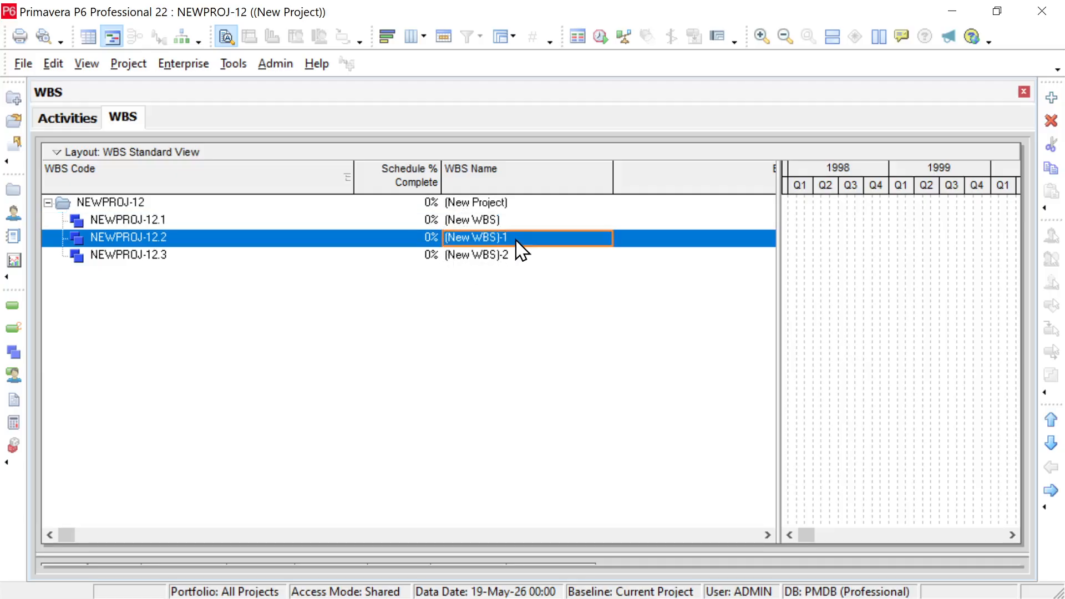
{"action": "left_click", "coordinate": [513, 238]}
{"action": "left_click", "coordinate": [519, 255]}
{"action": "left_click", "coordinate": [520, 255]}
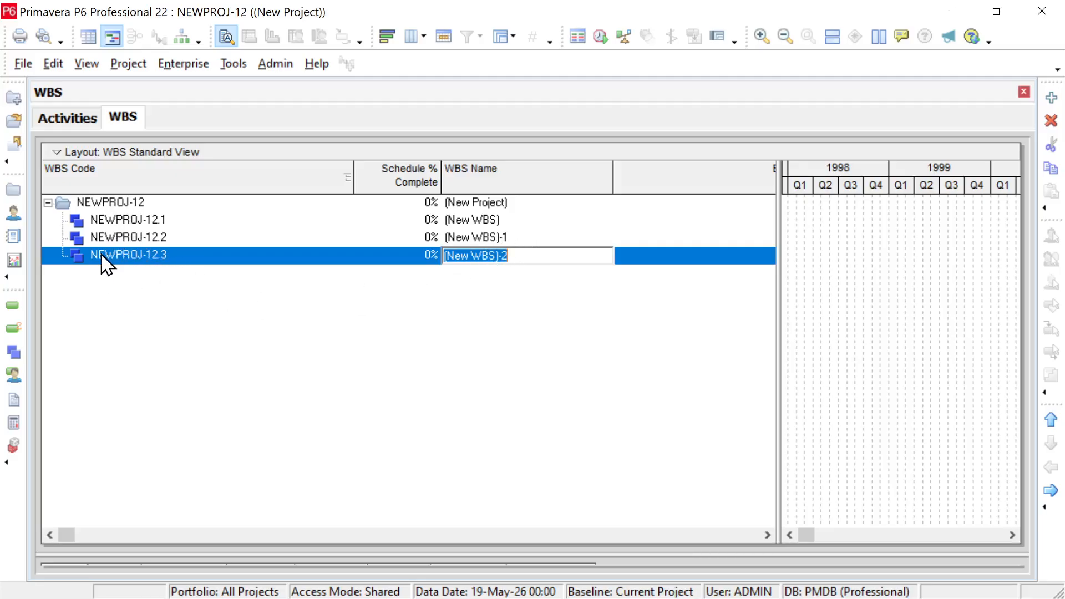
{"action": "left_click", "coordinate": [109, 294]}
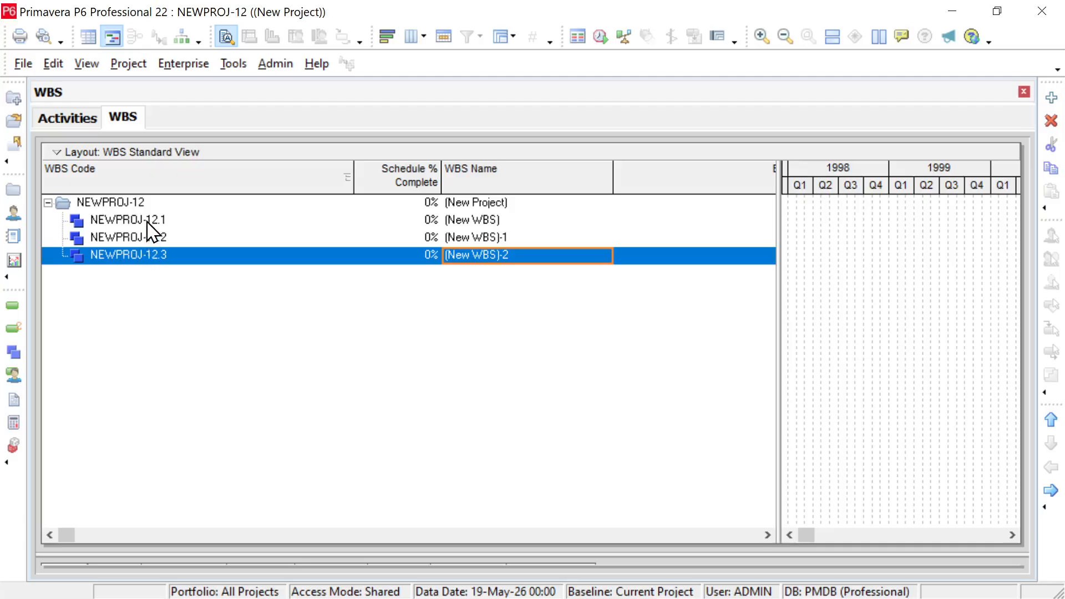
Name the three first-level WBS elements STR, ARC and MEC, in that order
{"action": "left_click", "coordinate": [481, 221]}
{"action": "left_click", "coordinate": [519, 221]}
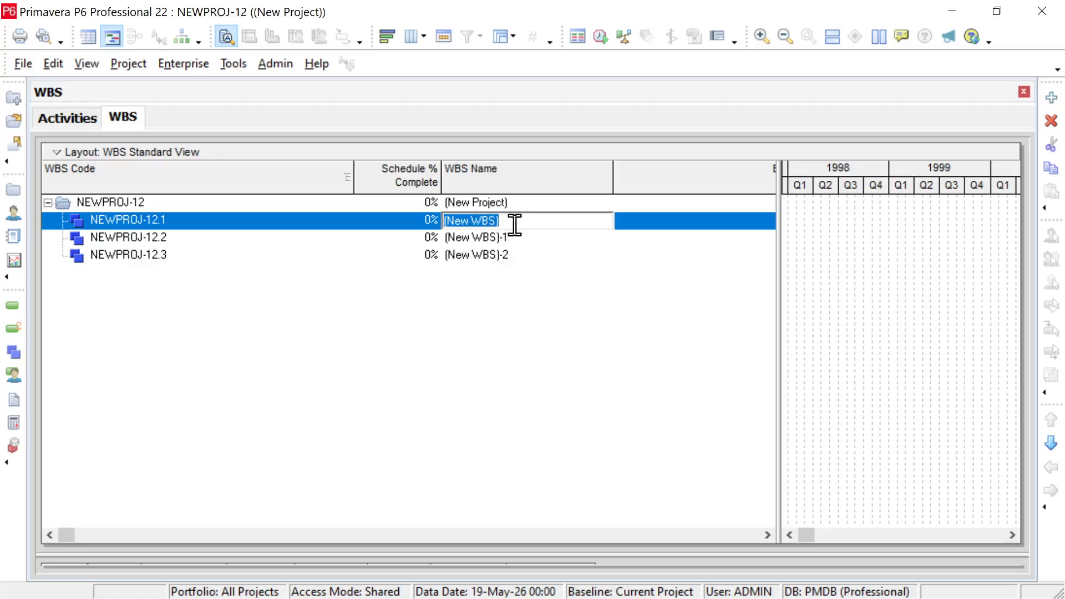
{"action": "type", "text": "STR"}
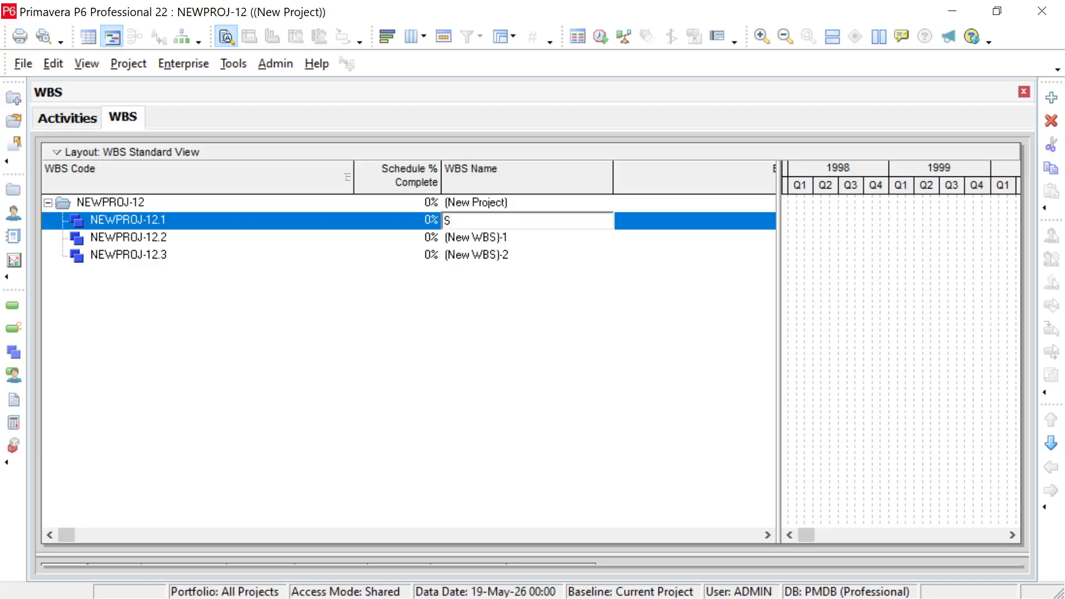
{"action": "left_click", "coordinate": [509, 240]}
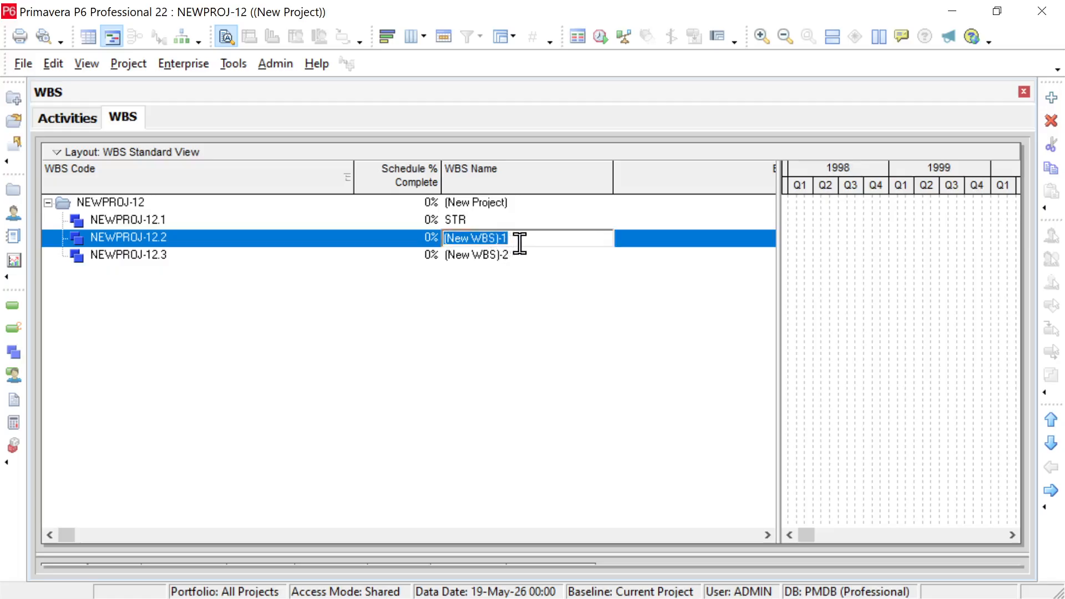
{"action": "type", "text": "ARC"}
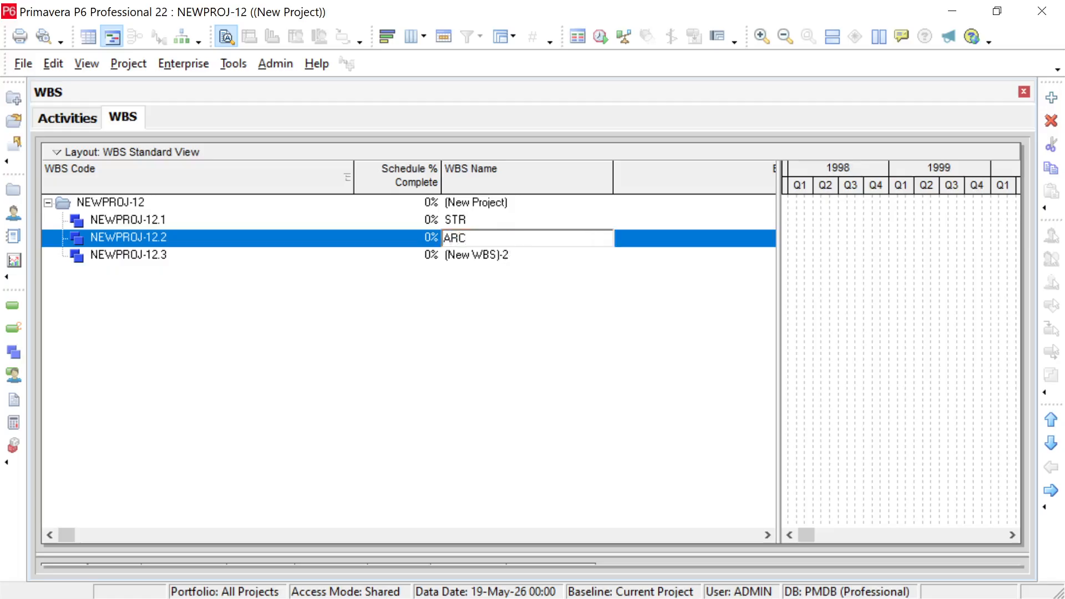
{"action": "left_click", "coordinate": [523, 255]}
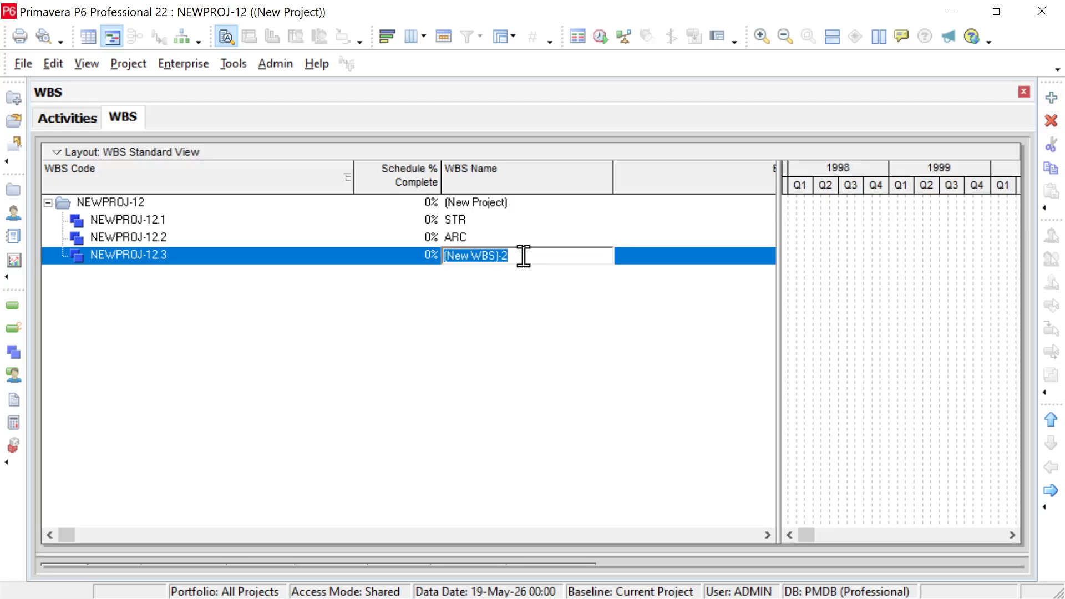
{"action": "type", "text": "MEC"}
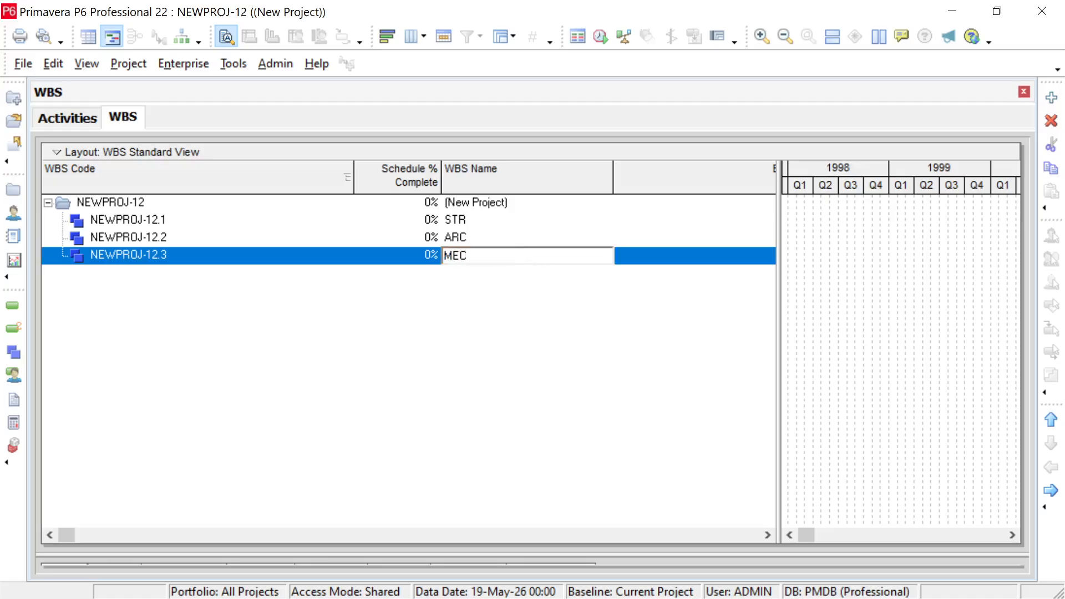
{"action": "key", "text": "Return"}
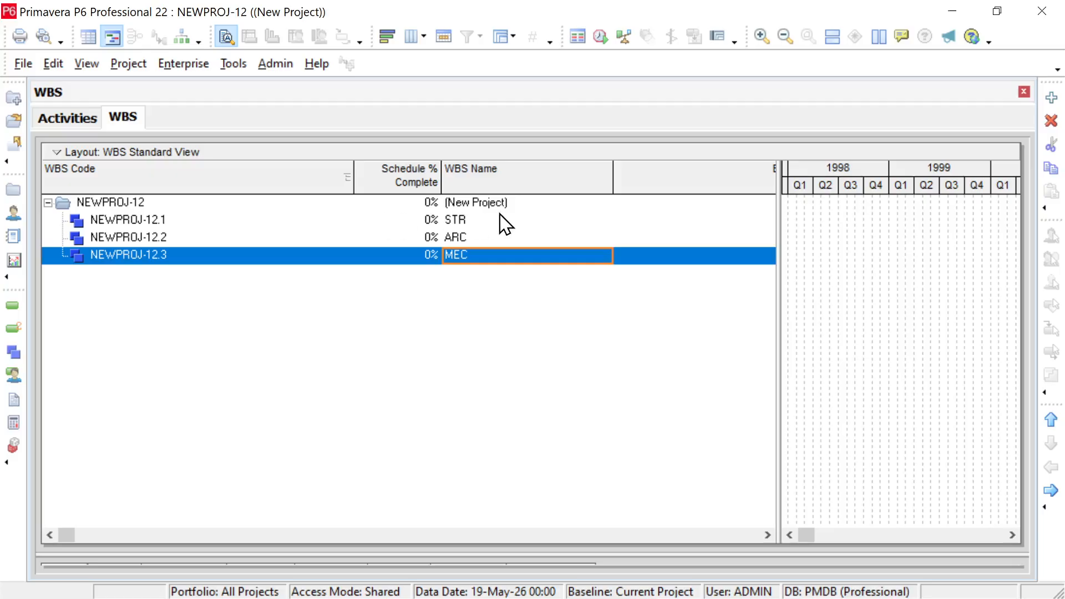
Add two child WBS elements under STR, keeping the default codes 1 and 2
{"action": "left_click", "coordinate": [454, 222]}
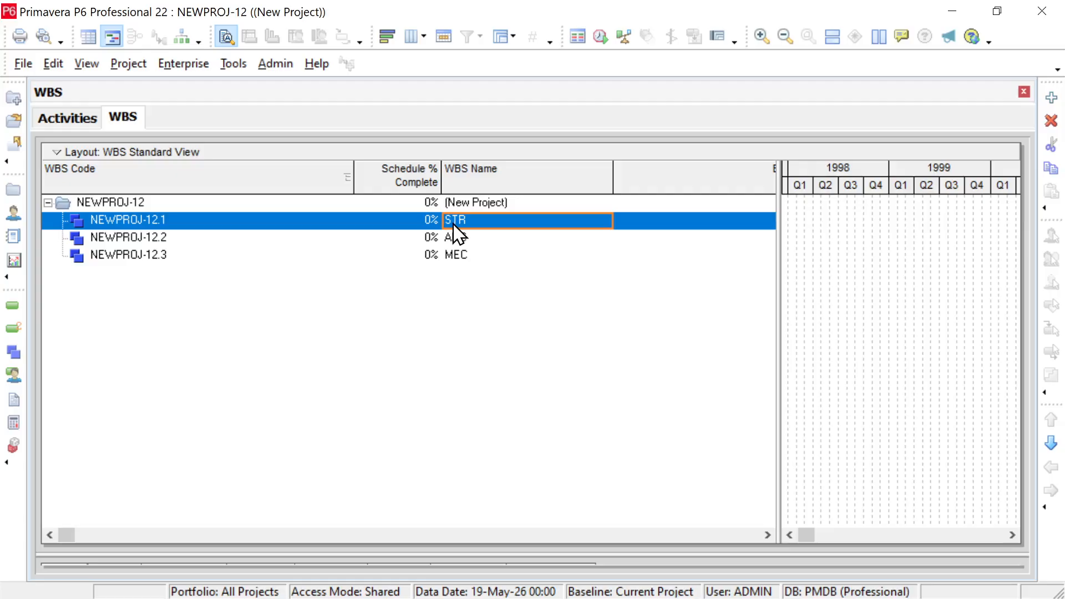
{"action": "key", "text": "Insert"}
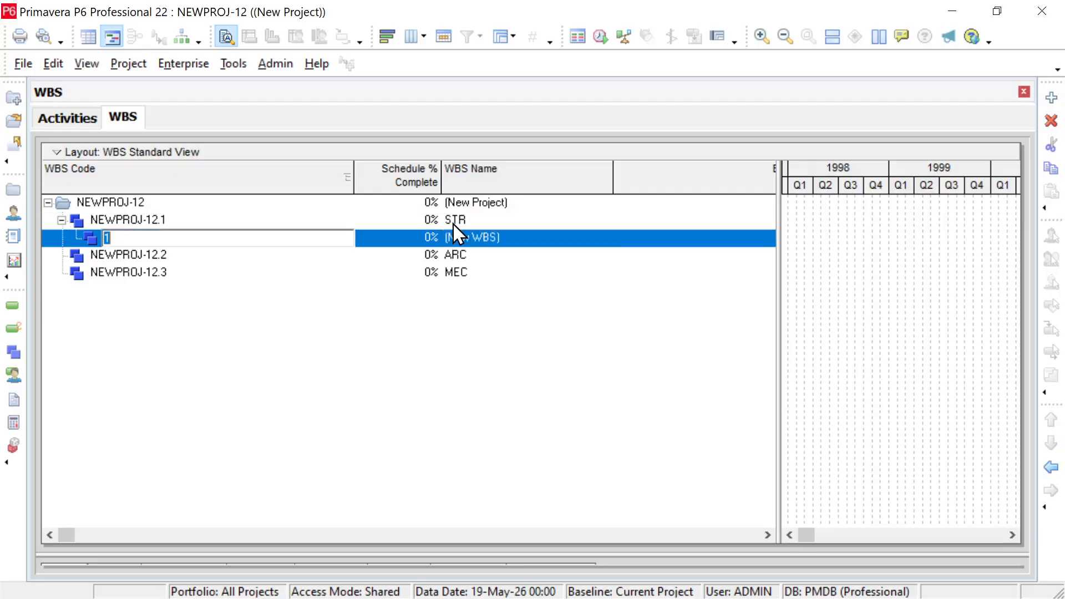
{"action": "key", "text": "Return"}
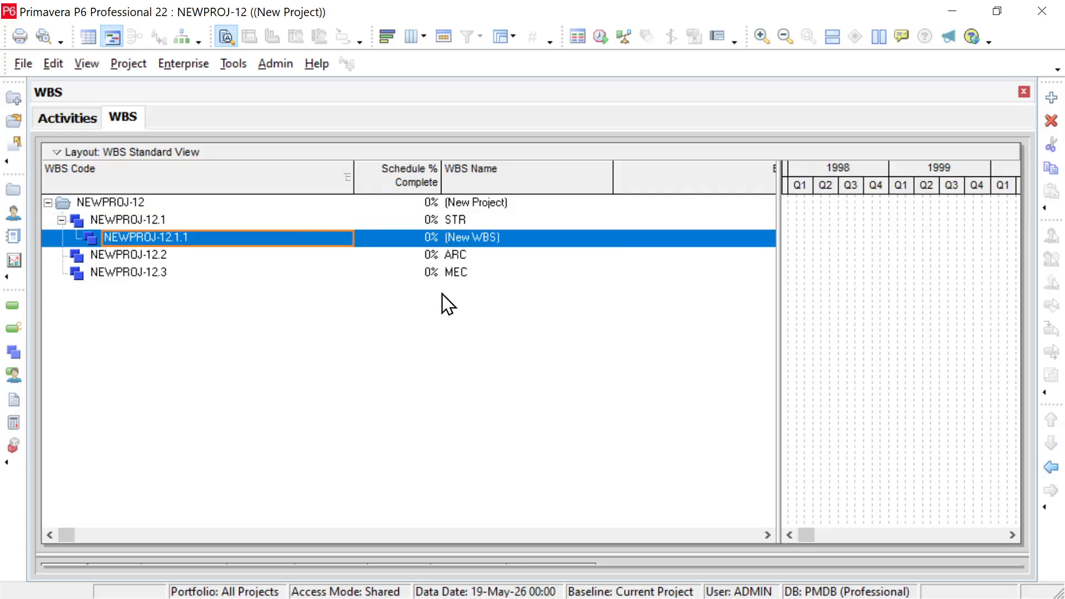
{"action": "left_click", "coordinate": [459, 220]}
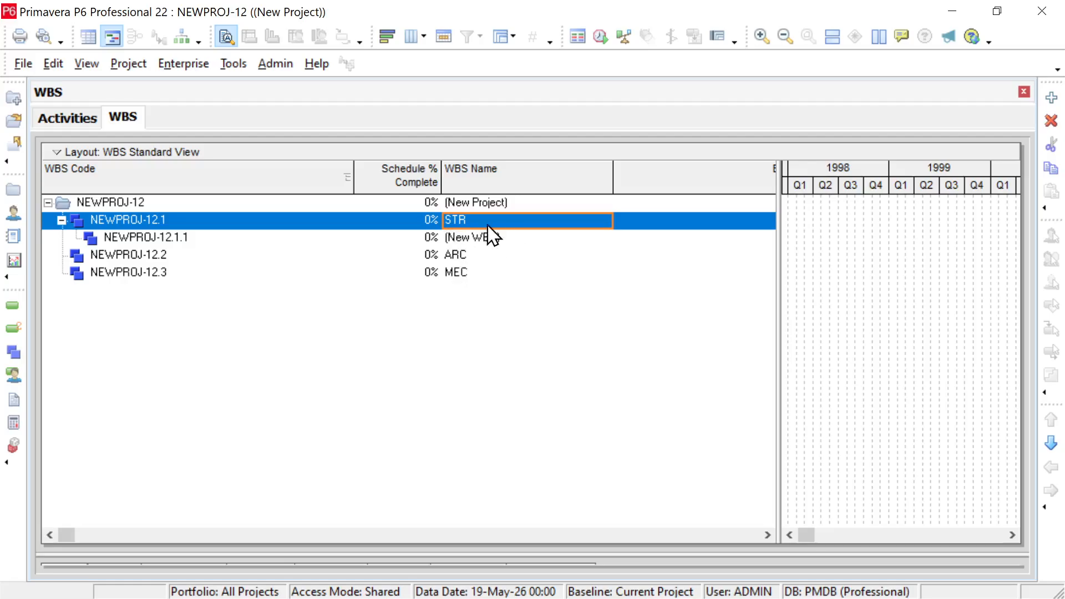
{"action": "left_click", "coordinate": [1052, 98]}
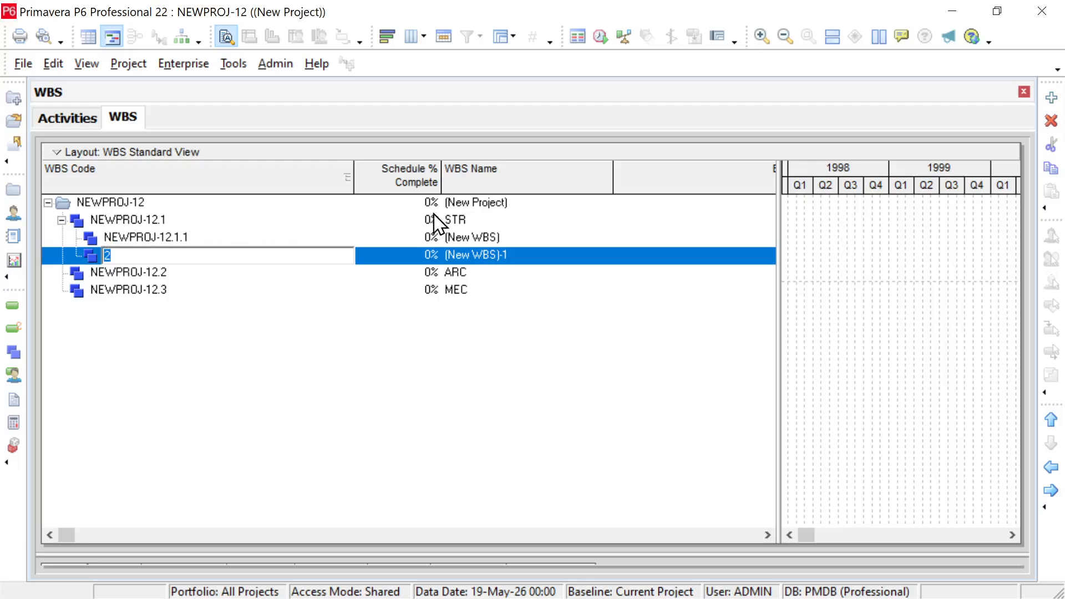
Name the first child element of STR FF and the second one 2F
{"action": "left_click", "coordinate": [515, 239]}
{"action": "left_click", "coordinate": [513, 237]}
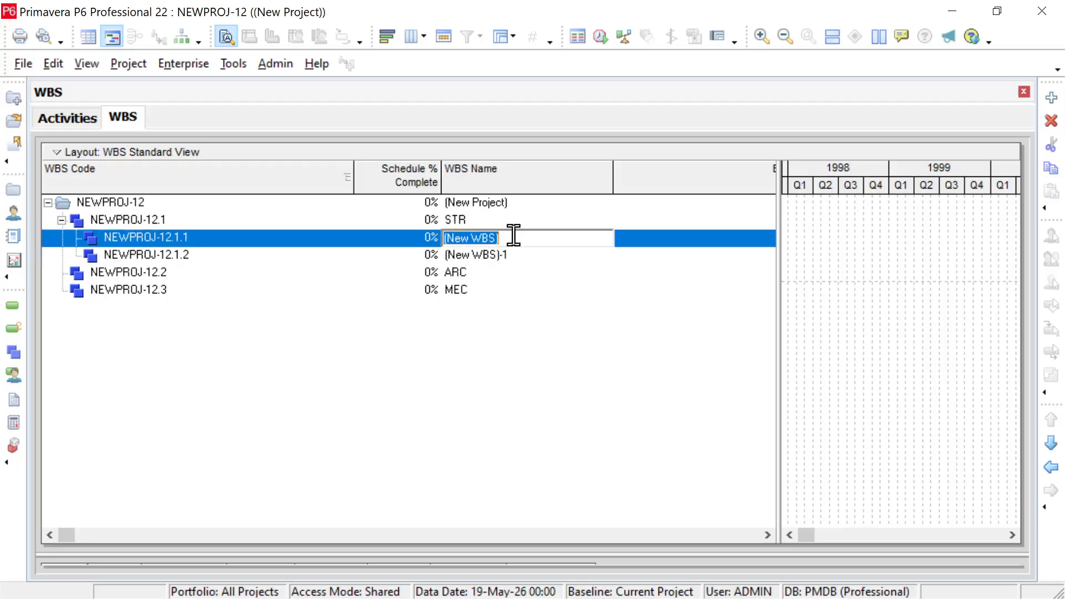
{"action": "type", "text": "FF"}
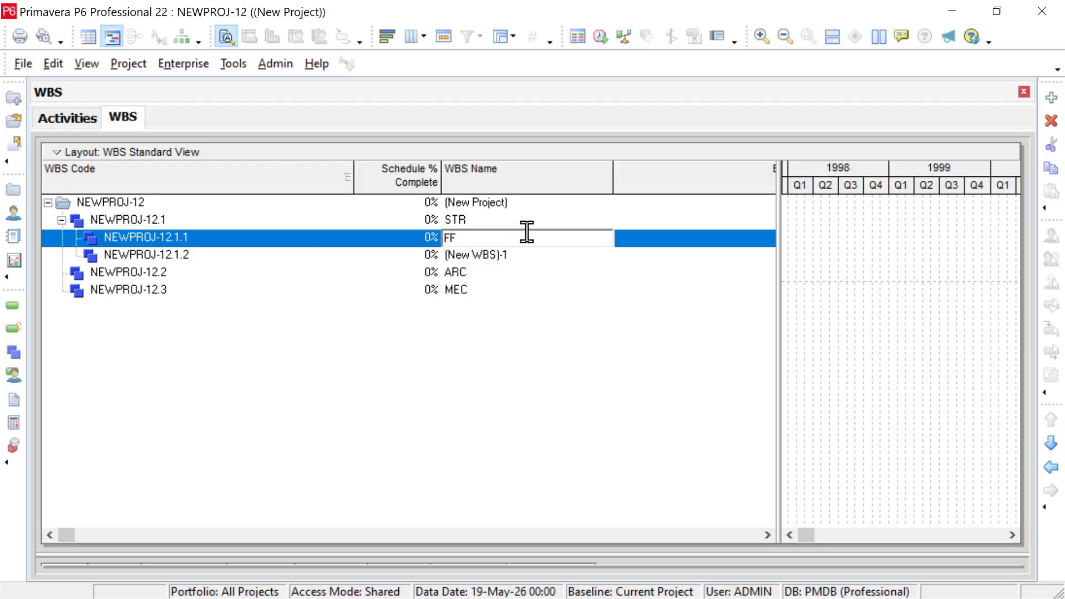
{"action": "left_click", "coordinate": [491, 255]}
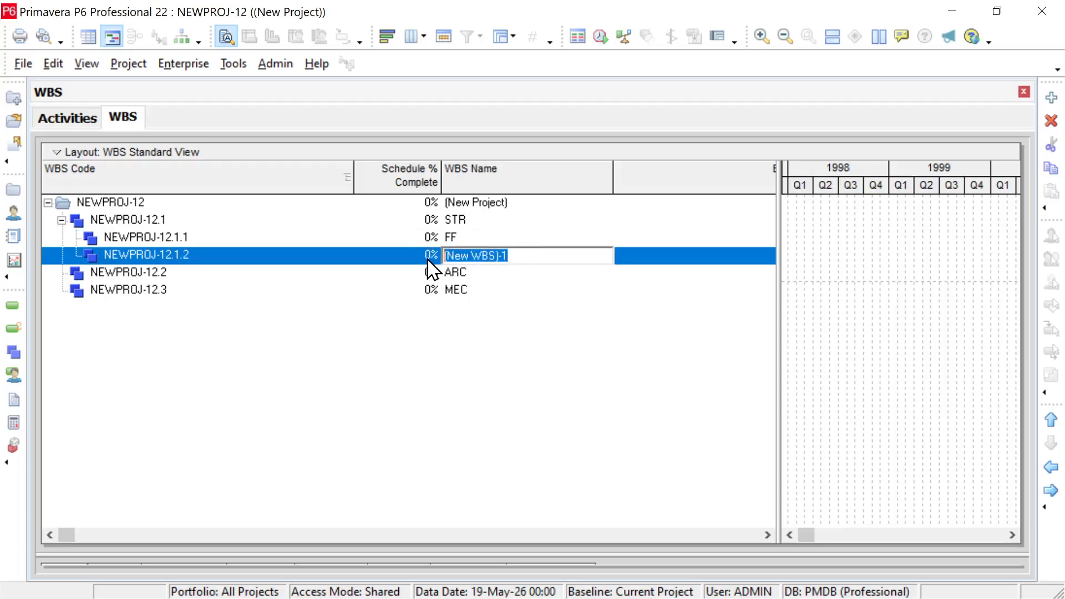
{"action": "type", "text": "2F"}
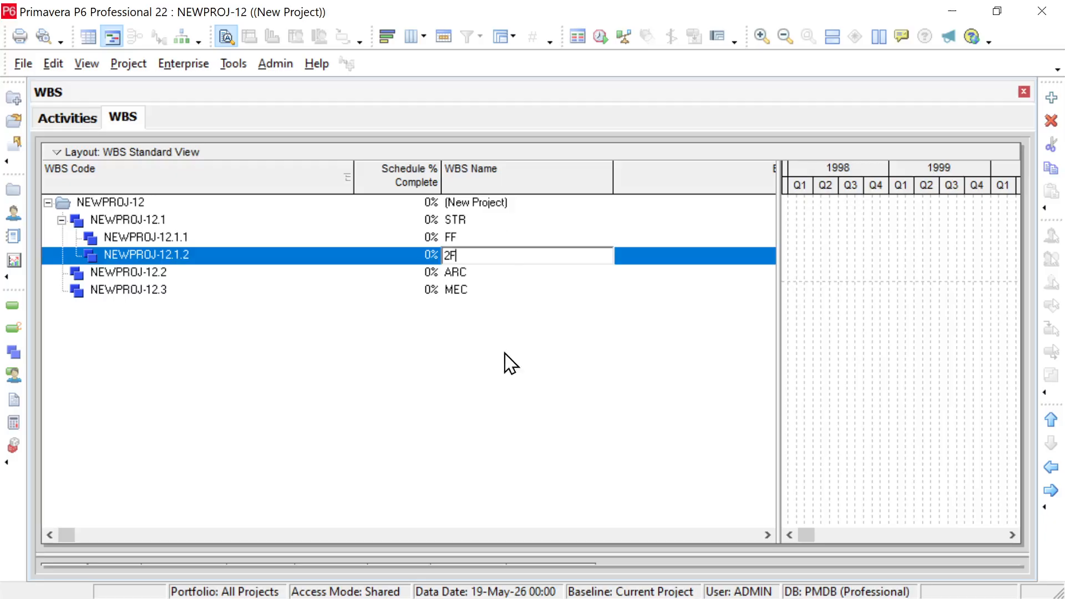
{"action": "key", "text": "Return"}
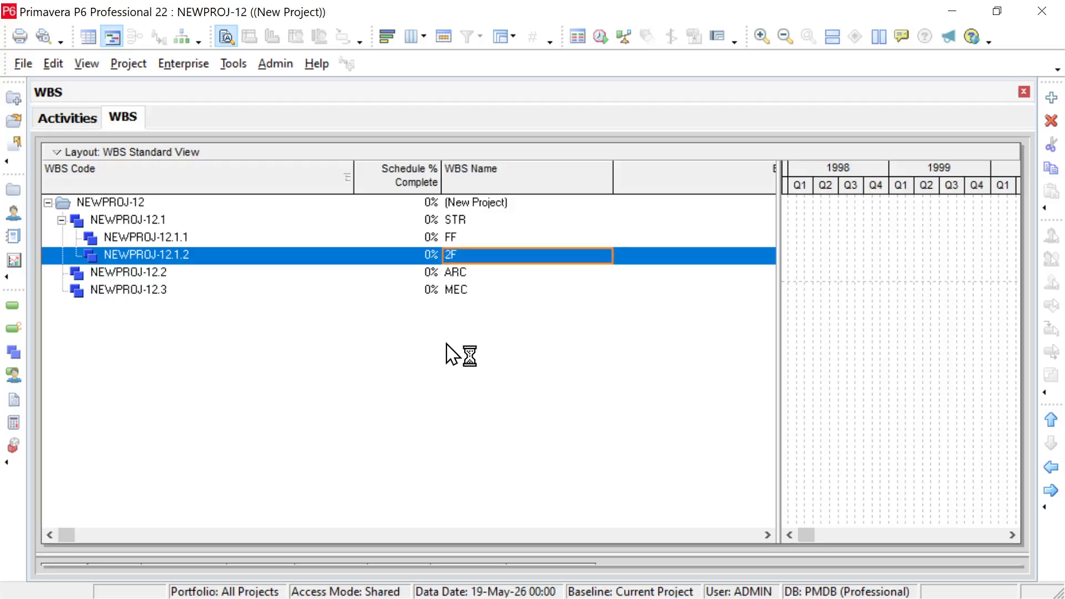
Add a third child WBS element under STR with the default code 3 and name it 3F
{"action": "left_click", "coordinate": [472, 223]}
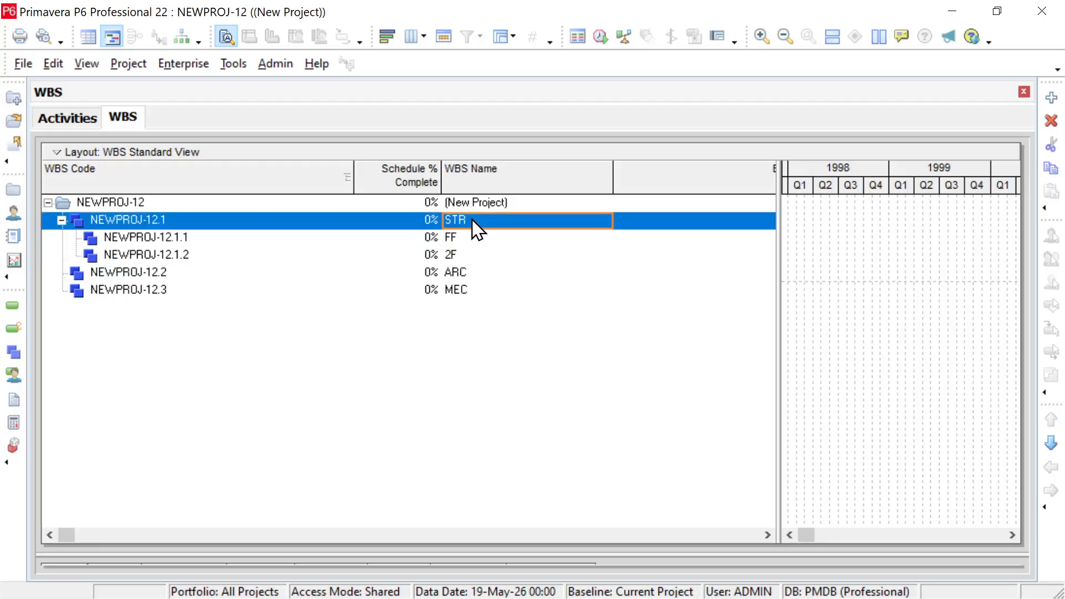
{"action": "left_click", "coordinate": [1051, 99]}
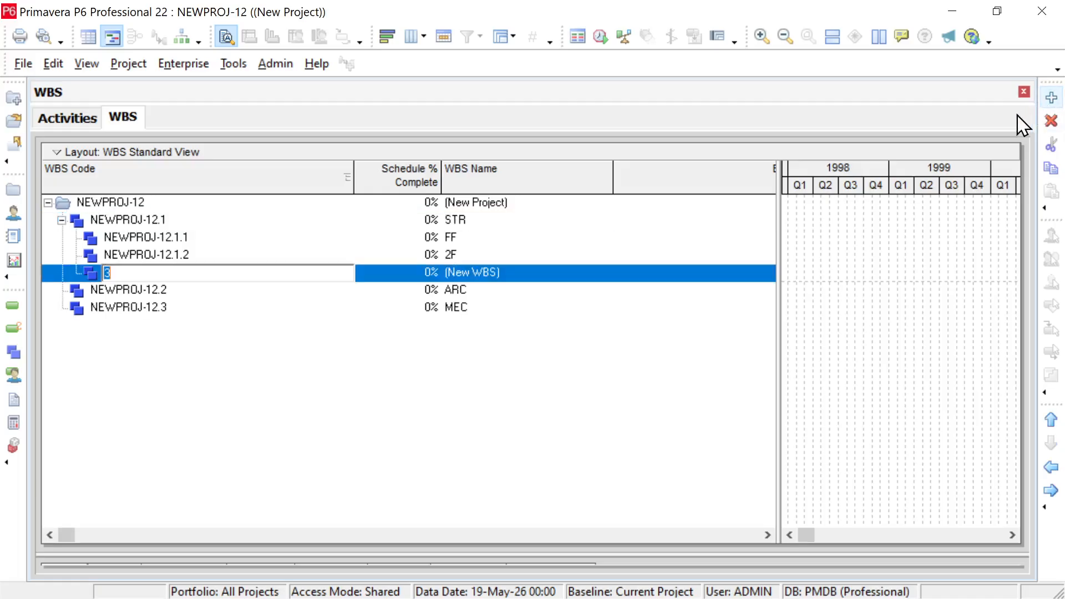
{"action": "left_click", "coordinate": [519, 273]}
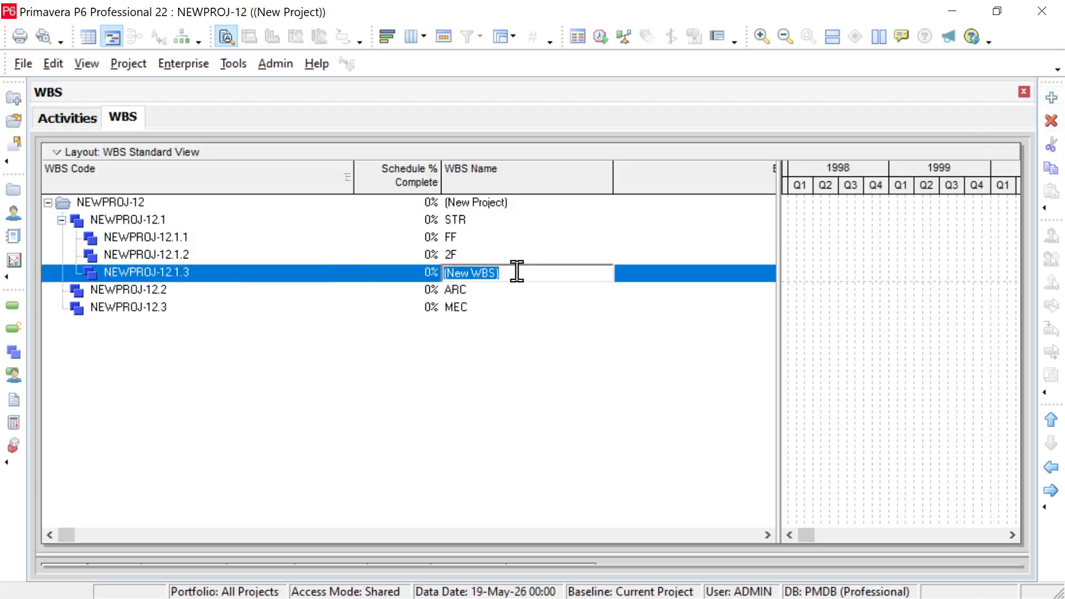
{"action": "type", "text": "3"}
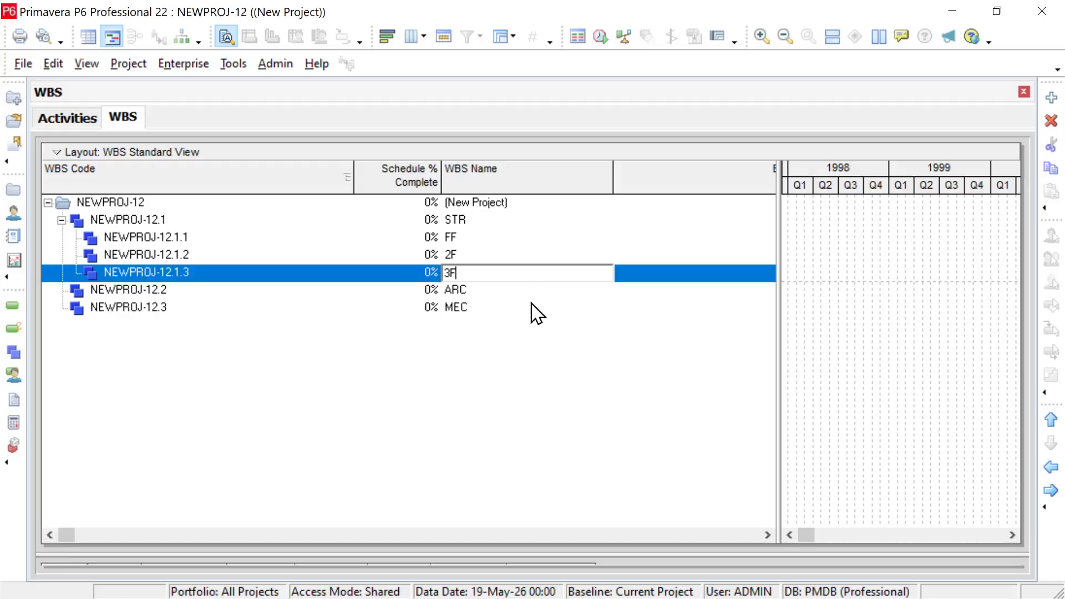
{"action": "type", "text": "F"}
{"action": "key", "text": "Return"}
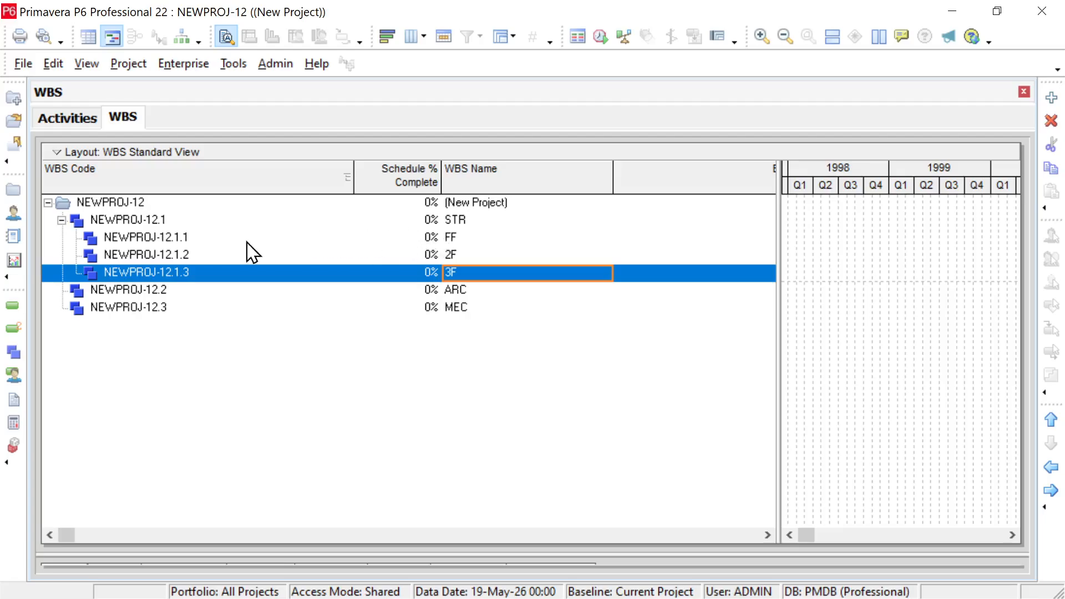
Copy the STR elements FF, 2F and 3F into ARC, including Notebook, WBS Milestones and WPs & Docs
{"action": "left_click", "coordinate": [180, 242]}
{"action": "left_click", "coordinate": [176, 268]}
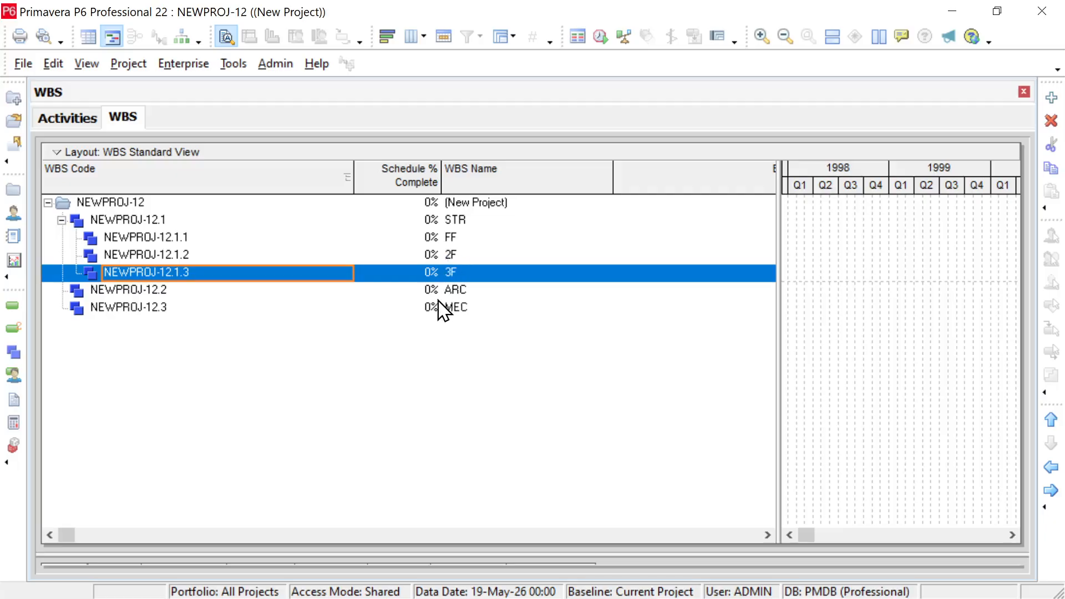
{"action": "left_click", "coordinate": [452, 237], "text": "shift"}
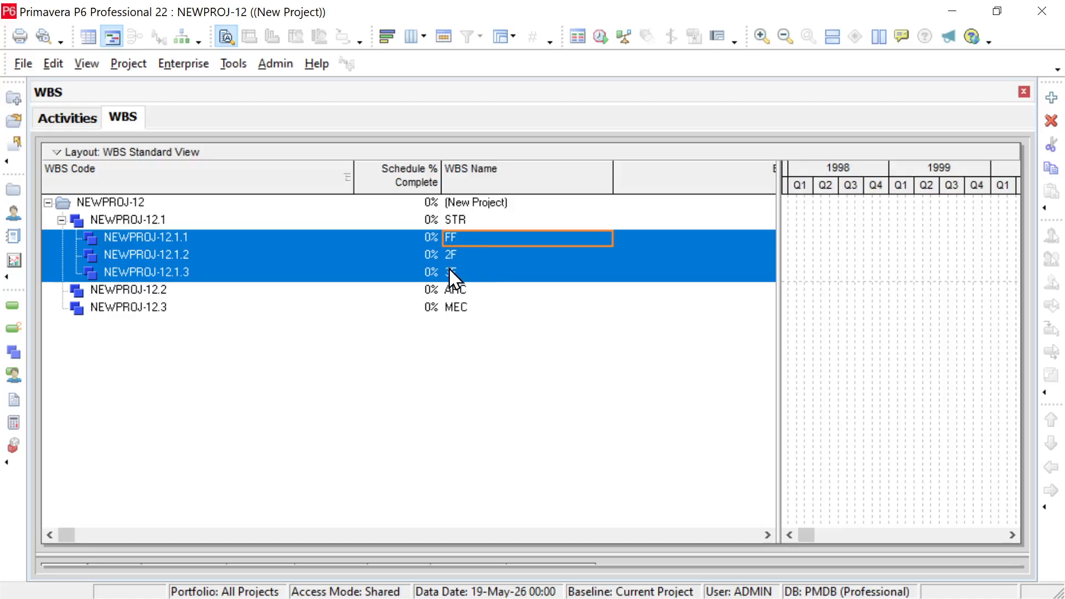
{"action": "right_click", "coordinate": [422, 249]}
{"action": "left_click", "coordinate": [471, 282]}
{"action": "left_click", "coordinate": [460, 290]}
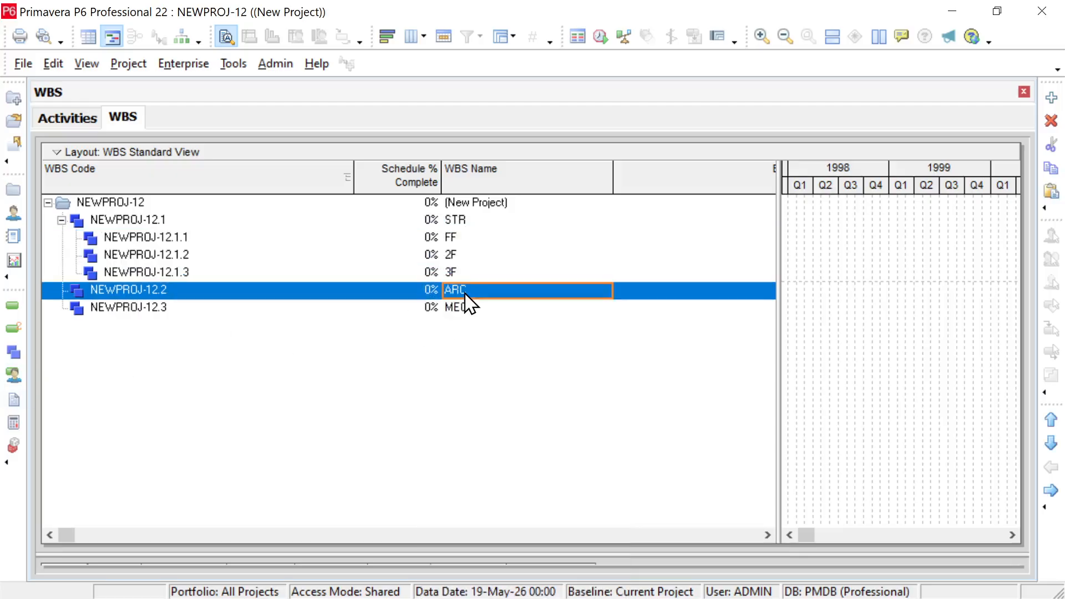
{"action": "right_click", "coordinate": [464, 300]}
{"action": "left_click", "coordinate": [510, 300]}
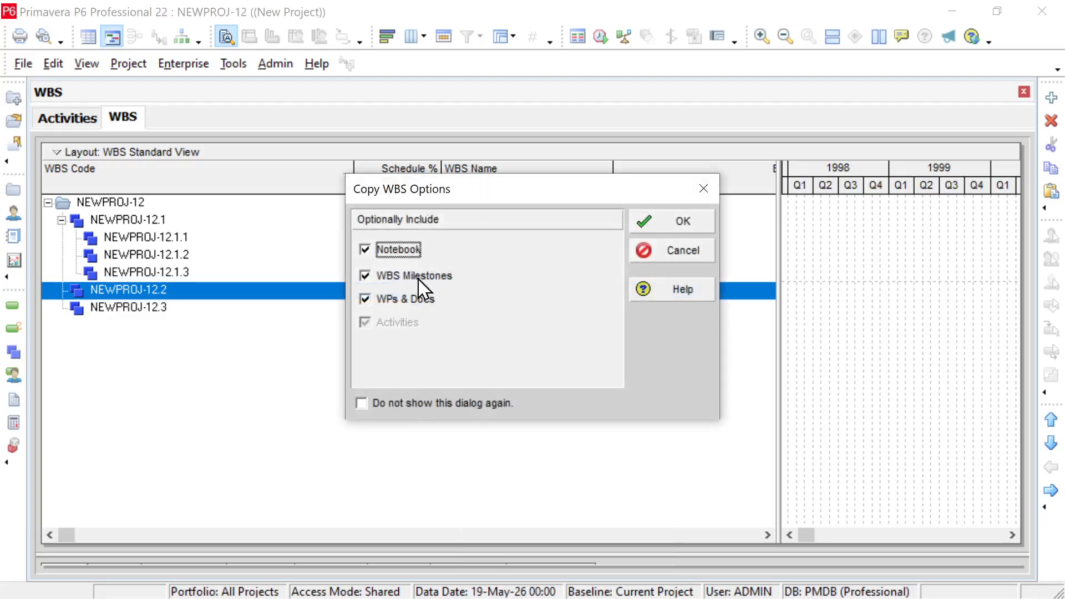
{"action": "left_click", "coordinate": [681, 223]}
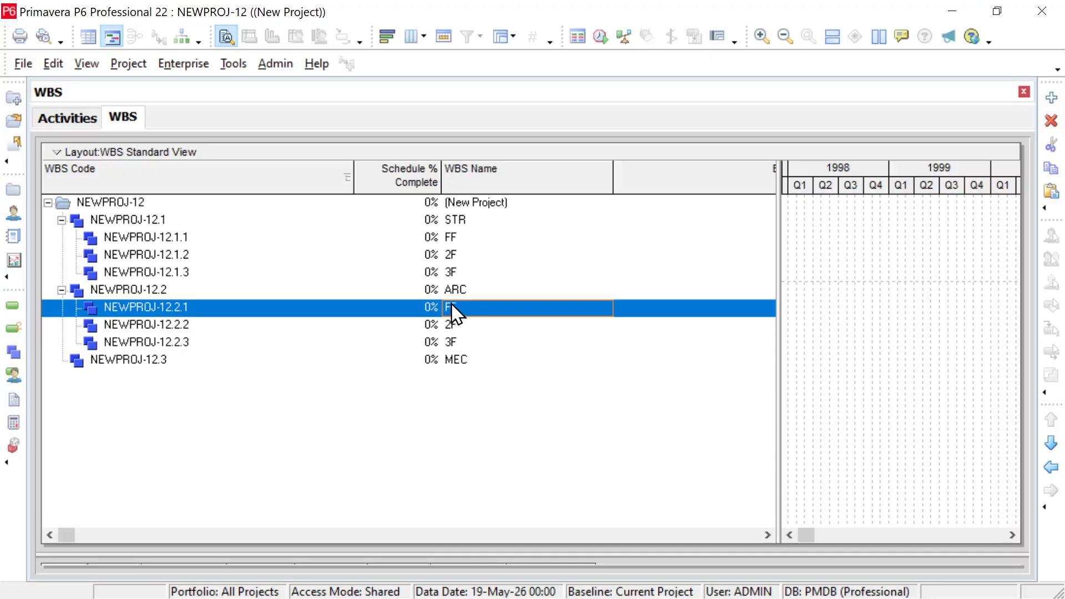
Copy ARC's three floor elements FF, 2F and 3F into the MEC element, accepting the default copy options
{"action": "left_click", "coordinate": [455, 340], "text": "shift"}
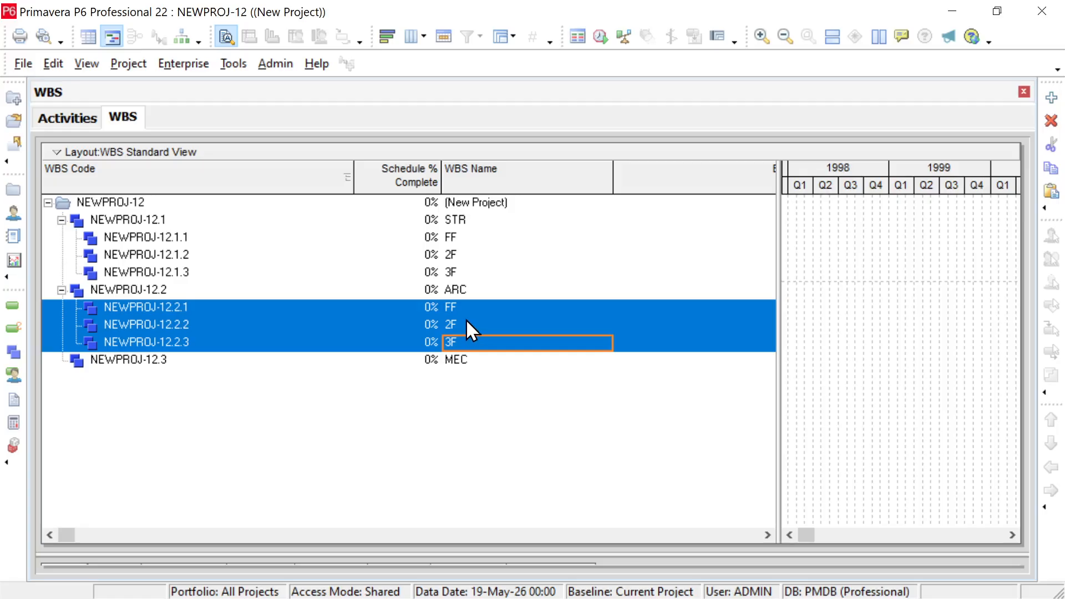
{"action": "right_click", "coordinate": [466, 319]}
{"action": "left_click", "coordinate": [502, 276]}
{"action": "left_click", "coordinate": [456, 359]}
{"action": "right_click", "coordinate": [457, 361]}
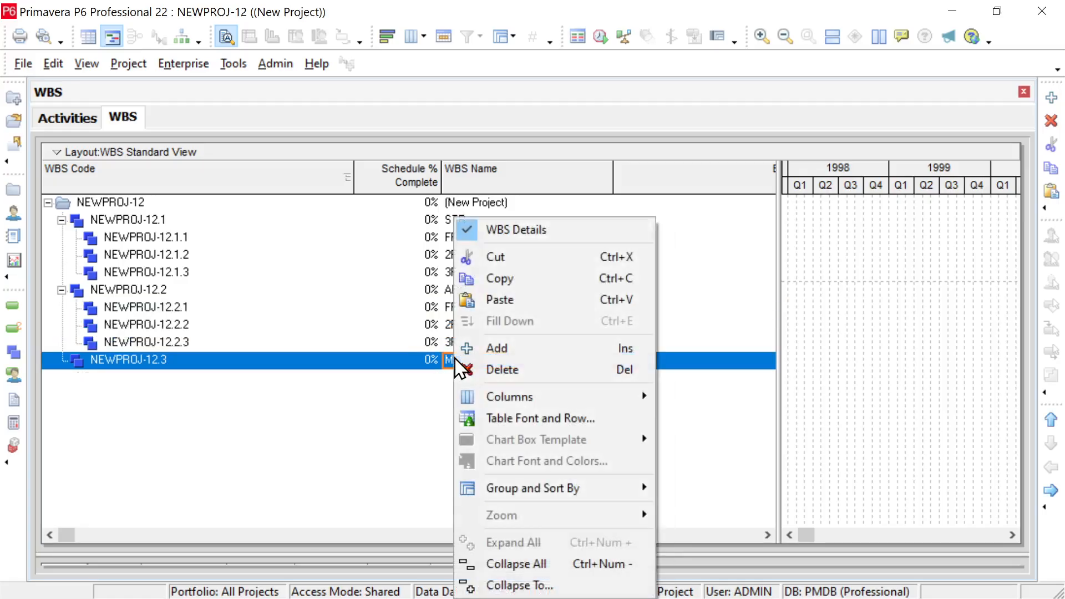
{"action": "left_click", "coordinate": [500, 303]}
{"action": "left_click", "coordinate": [666, 227]}
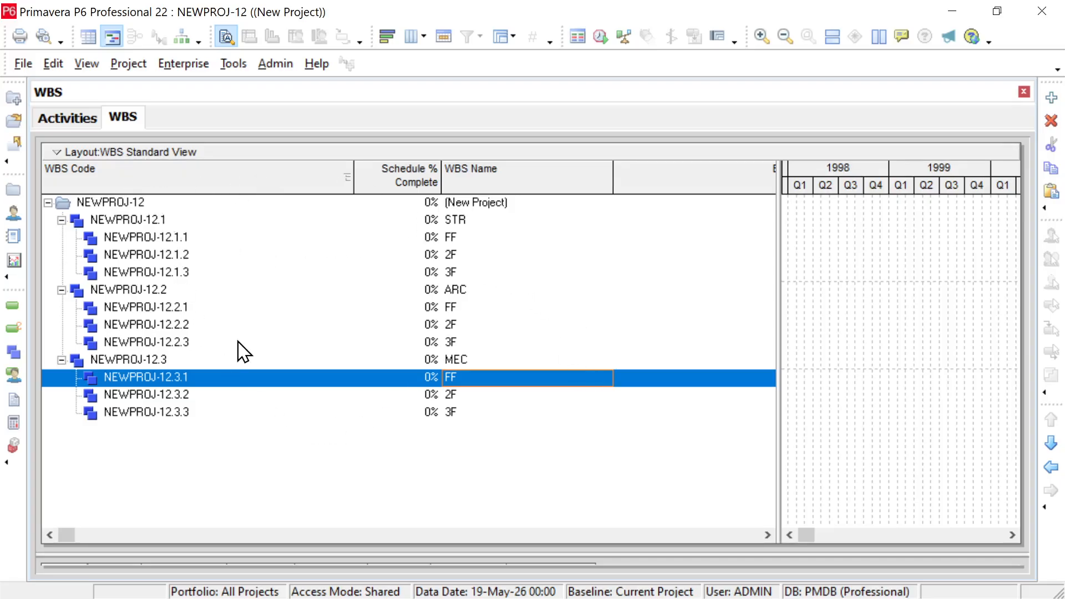
Switch to the Activities view and enlarge the activity table until all WBS bands down to MEC 3F fit
{"action": "left_click", "coordinate": [91, 119]}
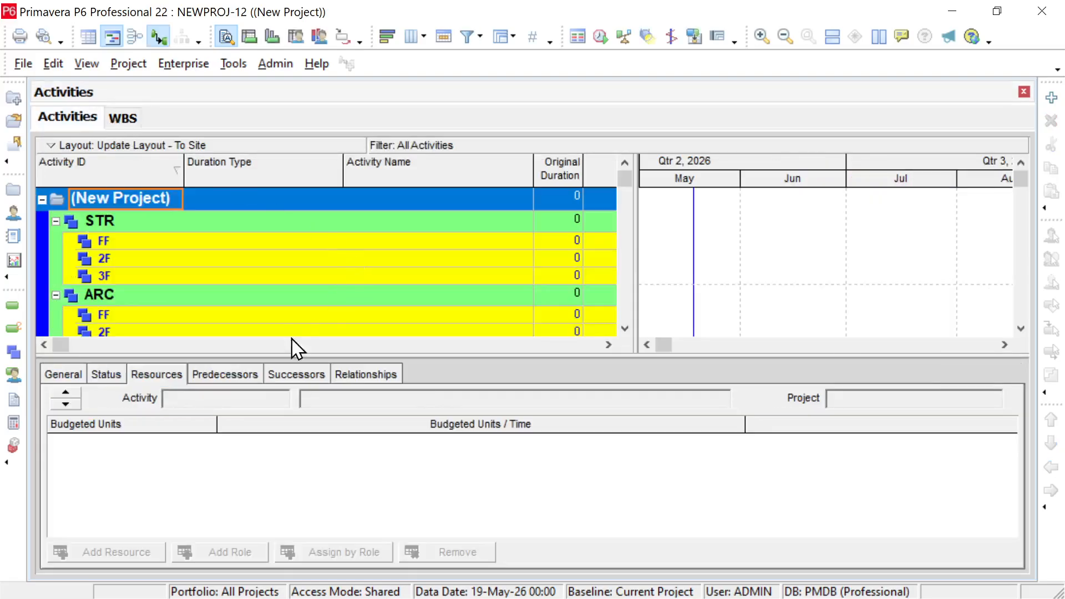
{"action": "left_click_drag", "start_coordinate": [377, 355], "coordinate": [364, 412]}
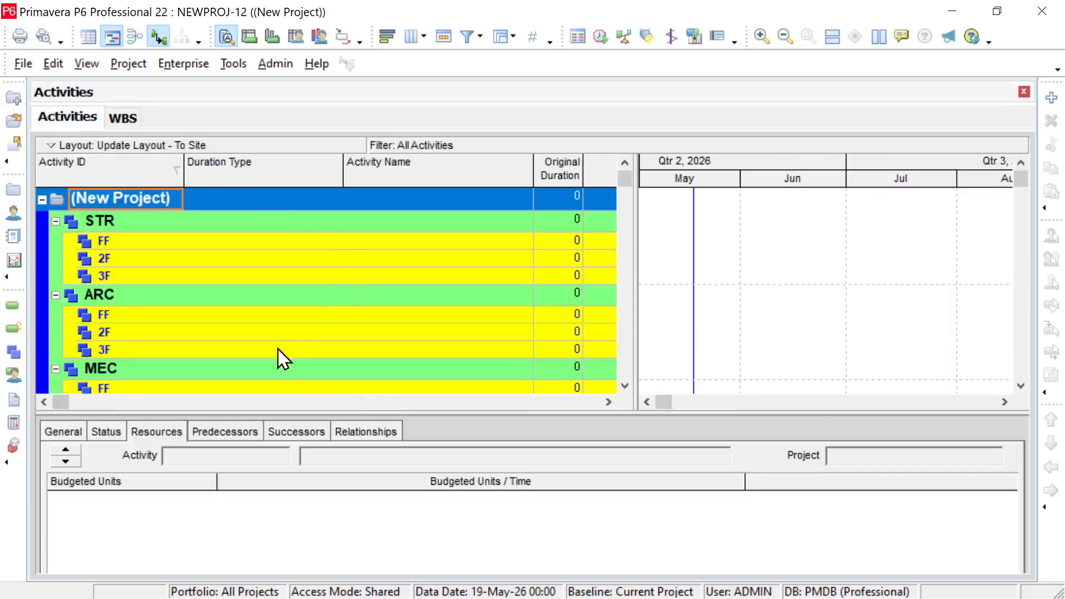
{"action": "left_click_drag", "start_coordinate": [468, 416], "coordinate": [468, 462]}
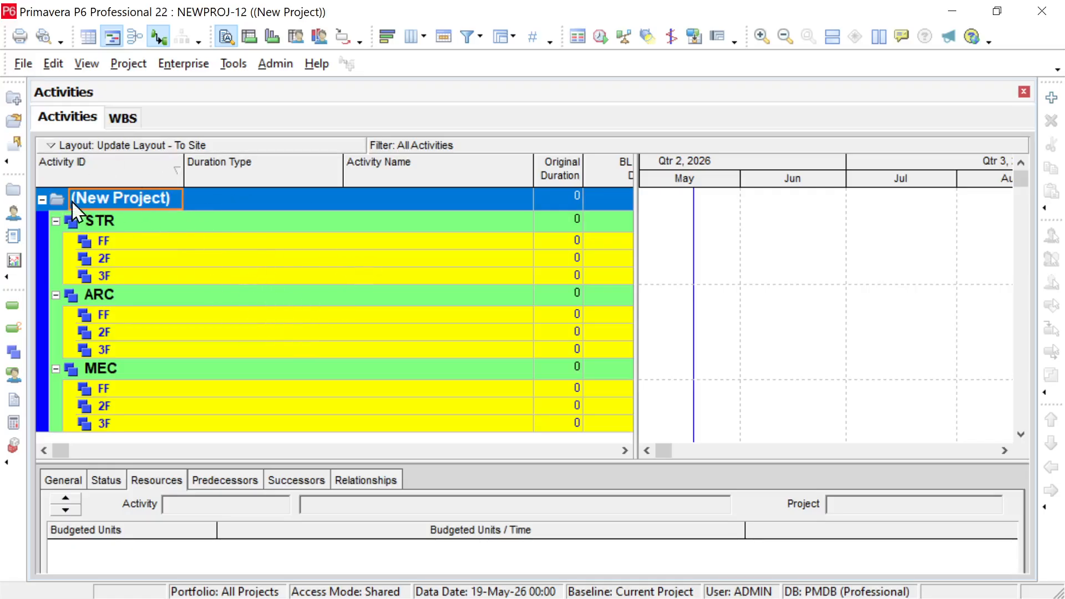
Enable the Hide if empty option for the WBS grouping of the activity table
{"action": "left_click", "coordinate": [514, 40]}
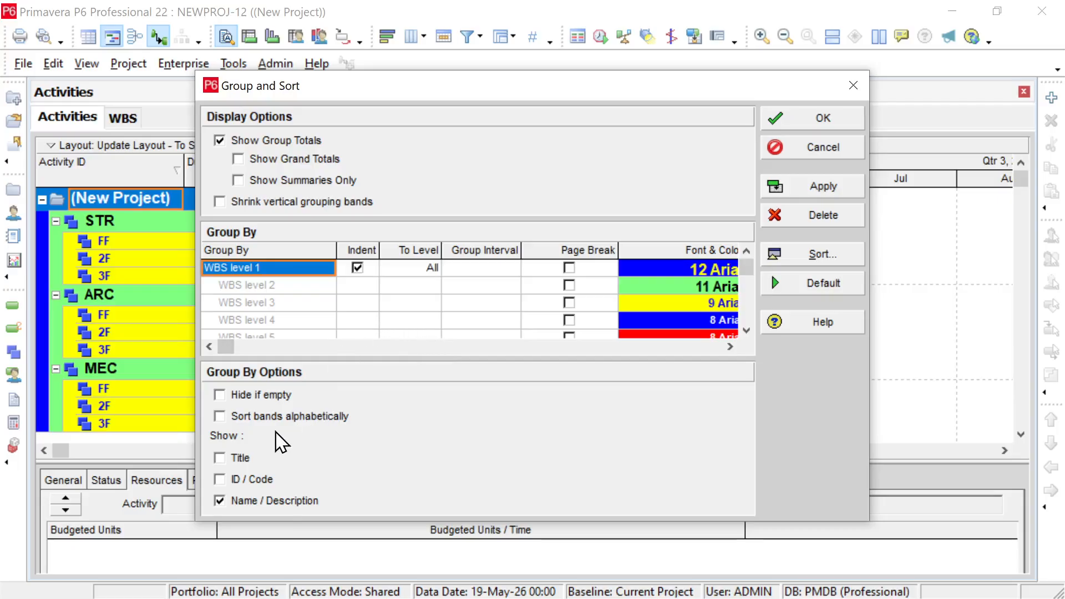
{"action": "left_click", "coordinate": [219, 396]}
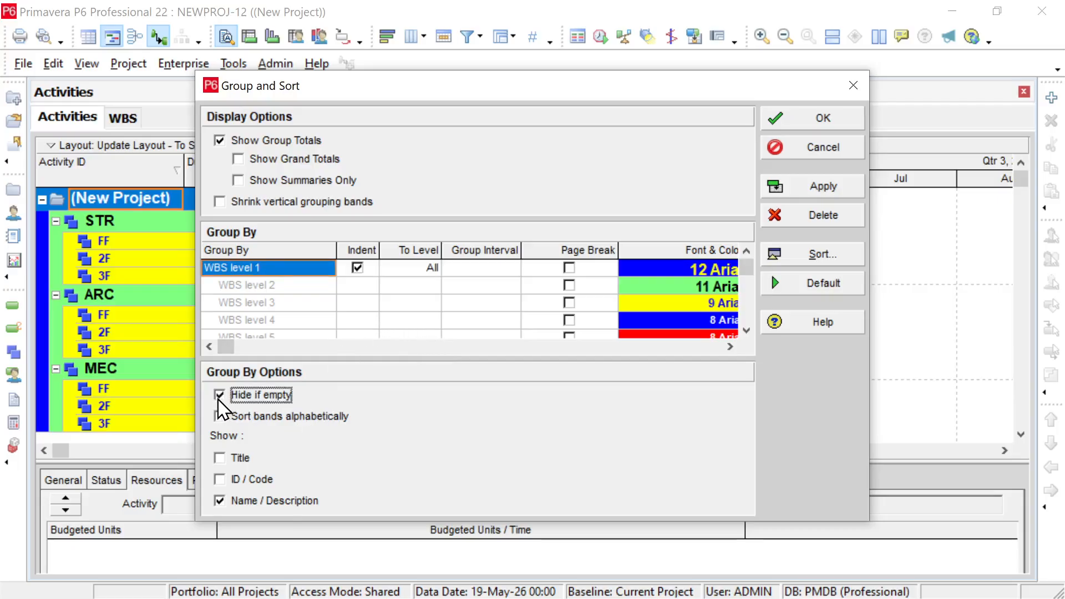
{"action": "left_click", "coordinate": [796, 123]}
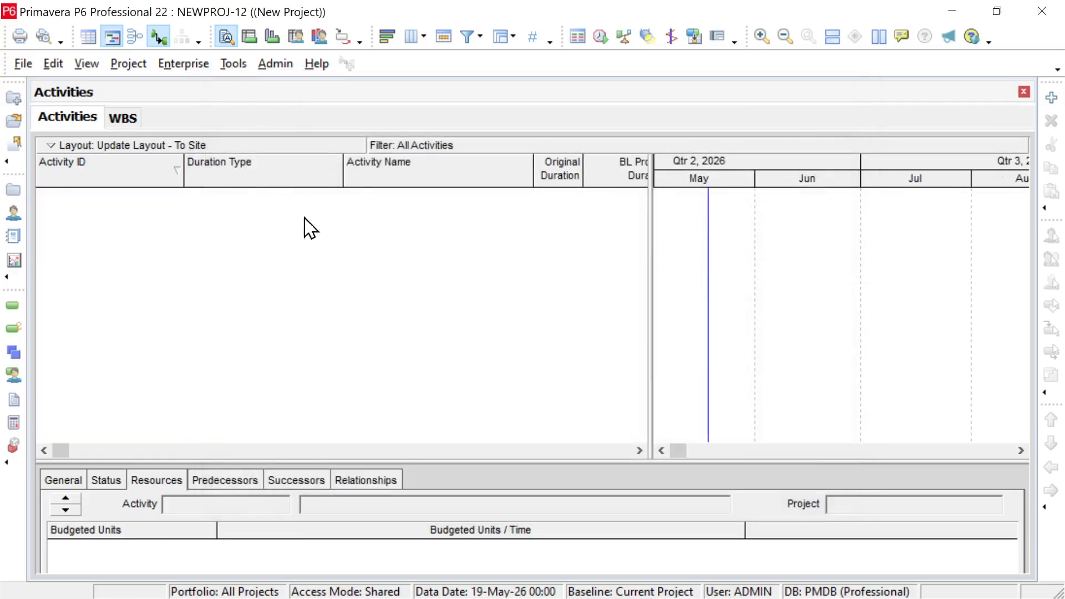
Disable Hide if empty in the activity table's grouping so that empty WBS bands are shown
{"action": "left_click", "coordinate": [512, 35]}
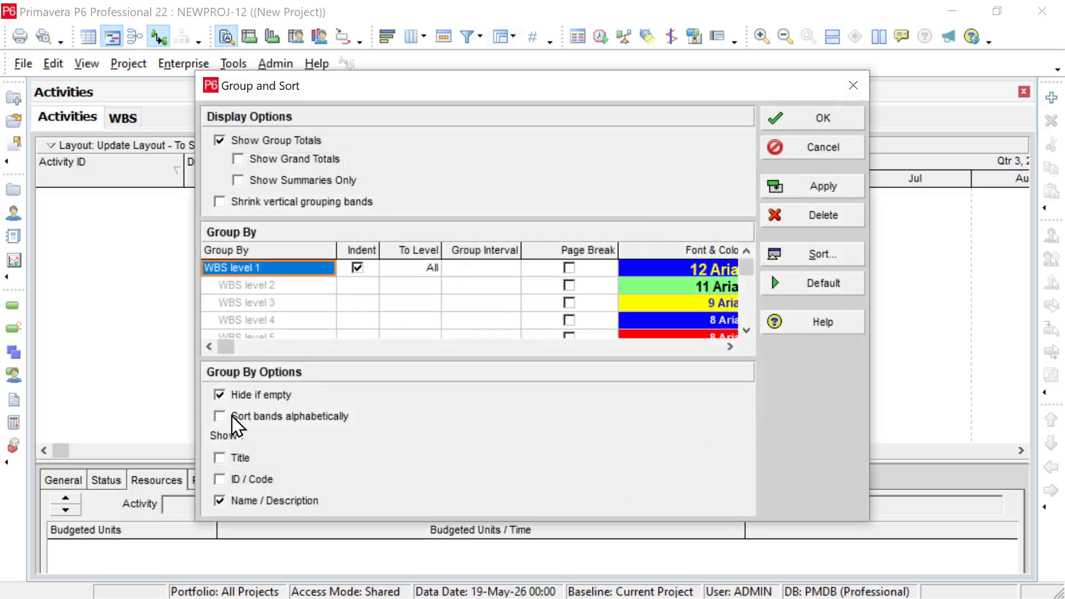
{"action": "left_click", "coordinate": [219, 395]}
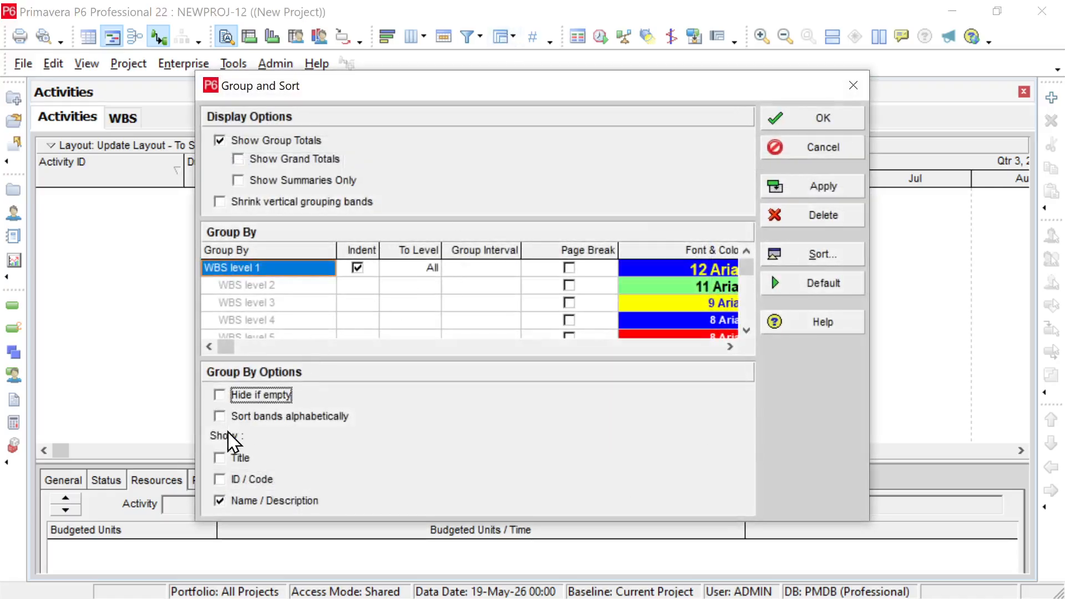
{"action": "left_click", "coordinate": [823, 117]}
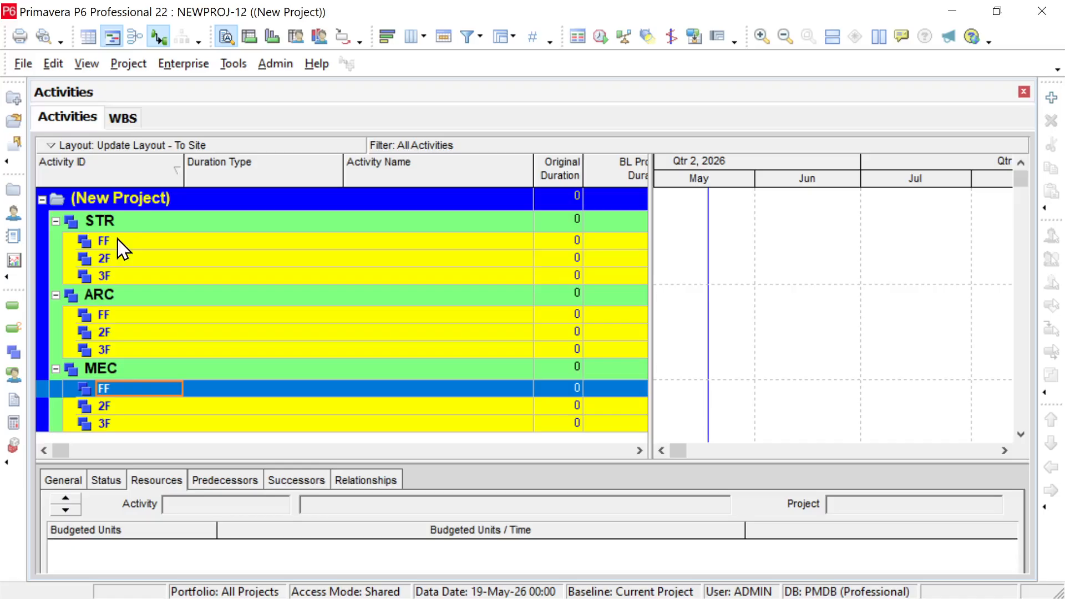
Delete the 3F element under MEC in the WBS view and return to the Activities view
{"action": "left_click", "coordinate": [123, 118]}
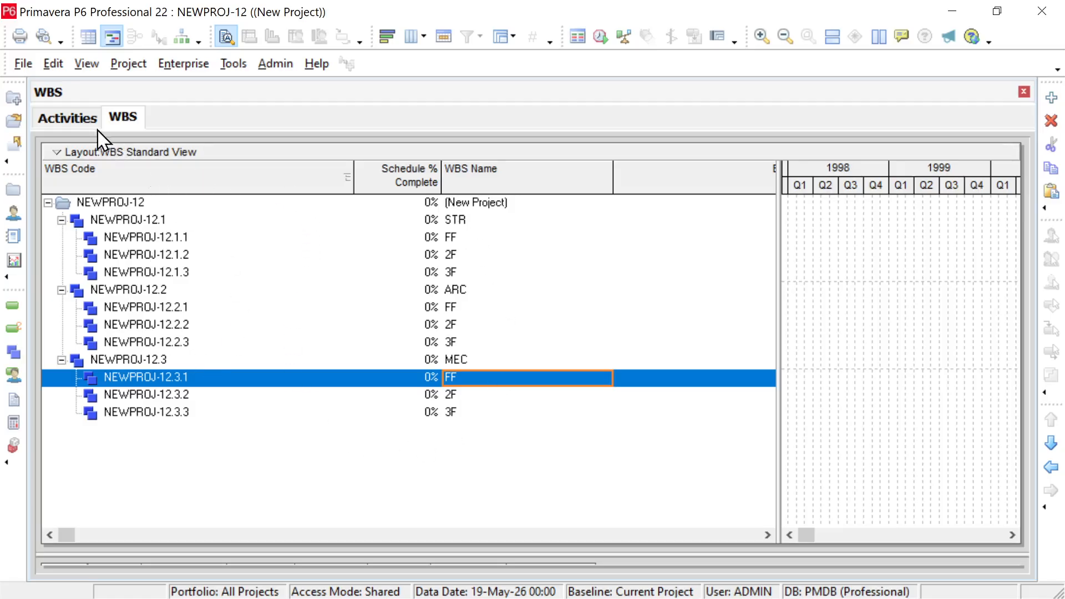
{"action": "left_click", "coordinate": [67, 118]}
{"action": "left_click", "coordinate": [123, 117]}
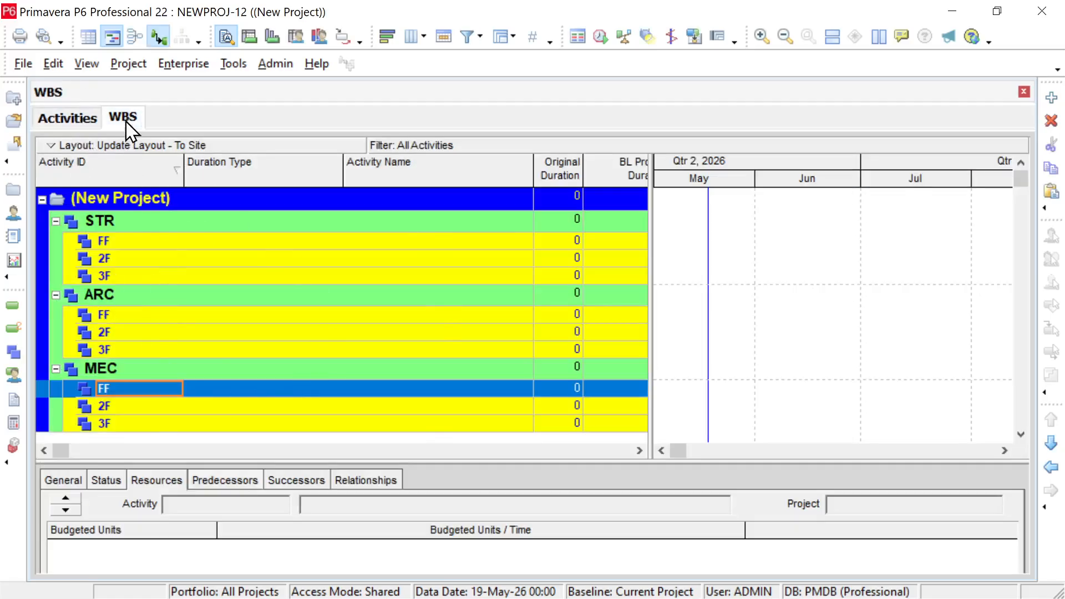
{"action": "left_click", "coordinate": [184, 419]}
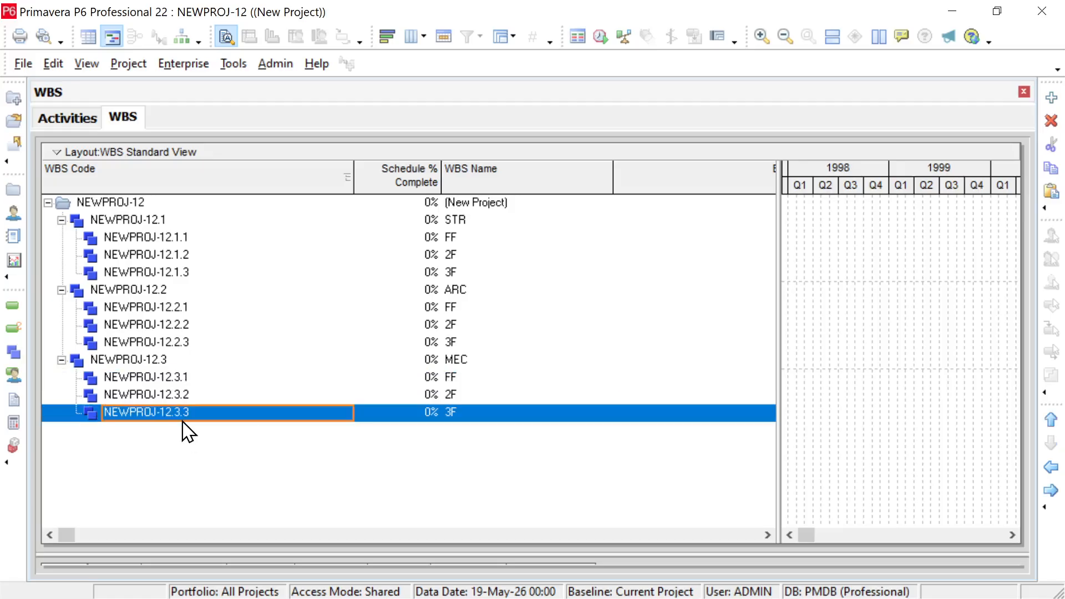
{"action": "key", "text": "Delete"}
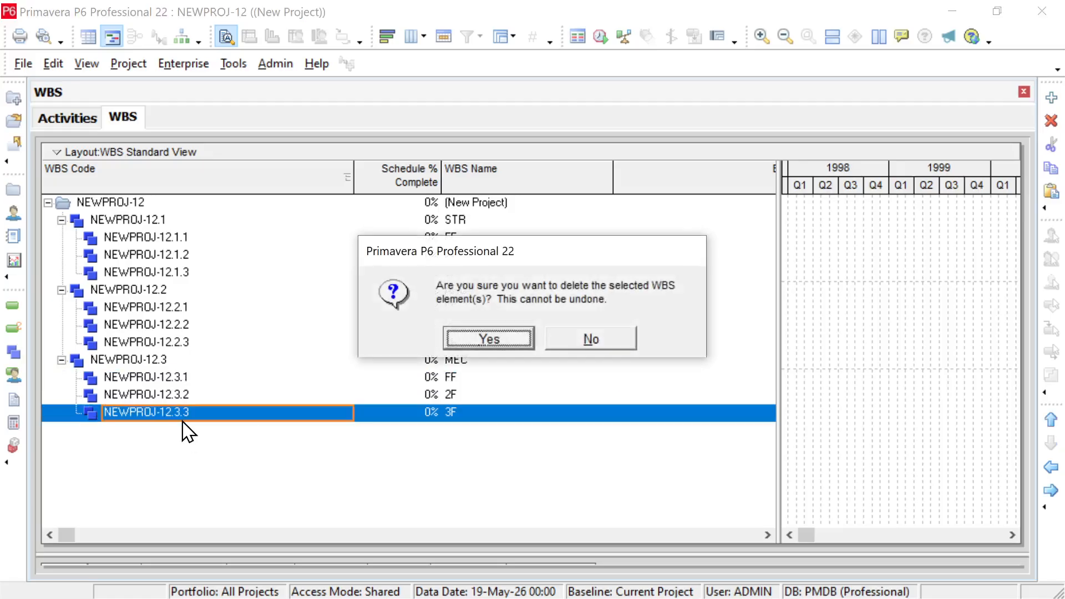
{"action": "left_click", "coordinate": [486, 349]}
{"action": "left_click", "coordinate": [94, 119]}
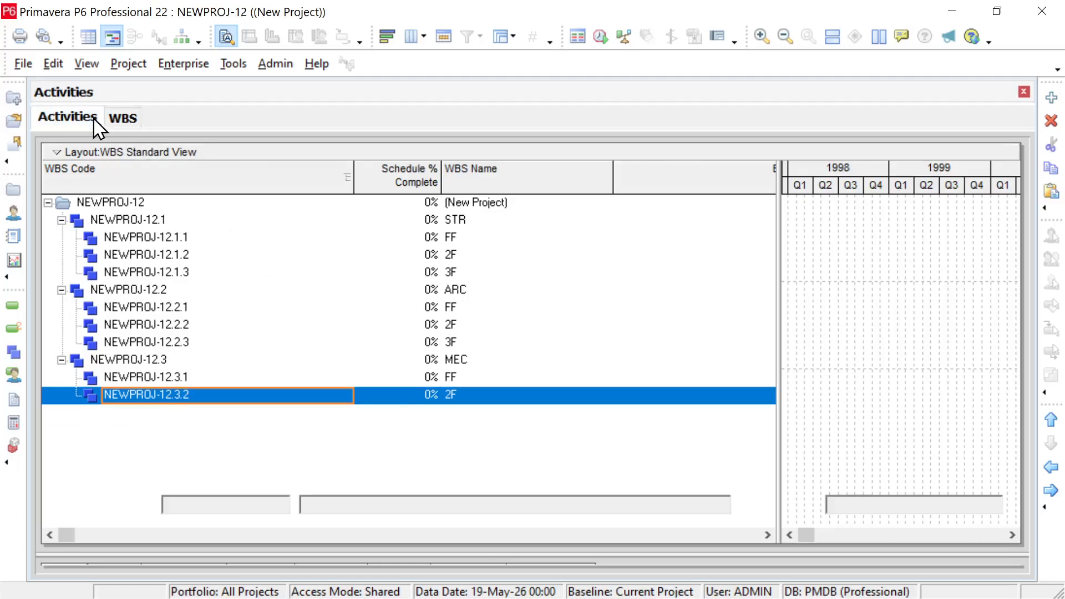